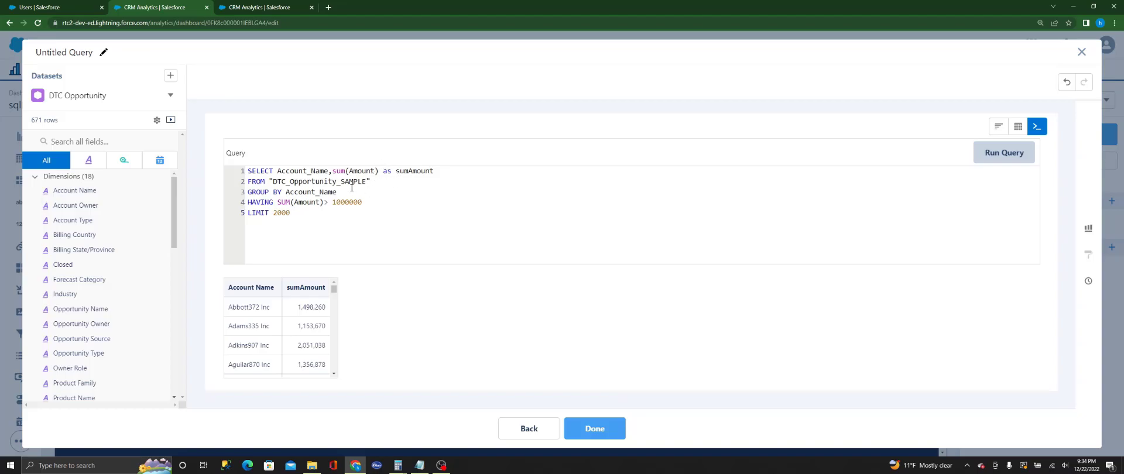
Step: Examine the FROM, GROUP BY and HAVING clauses of the sample SQL query on the DTC Opportunity dataset
drag(371, 182, 316, 184)
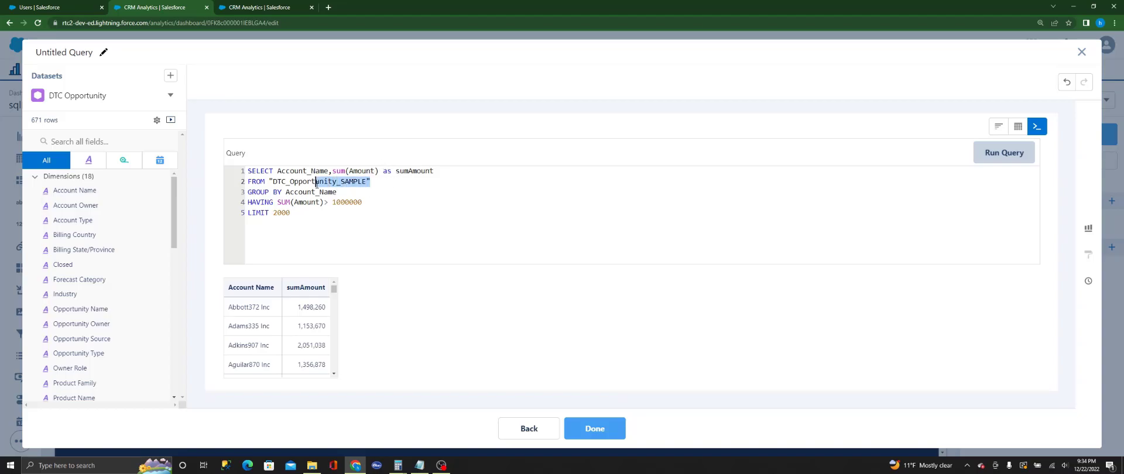
click(351, 193)
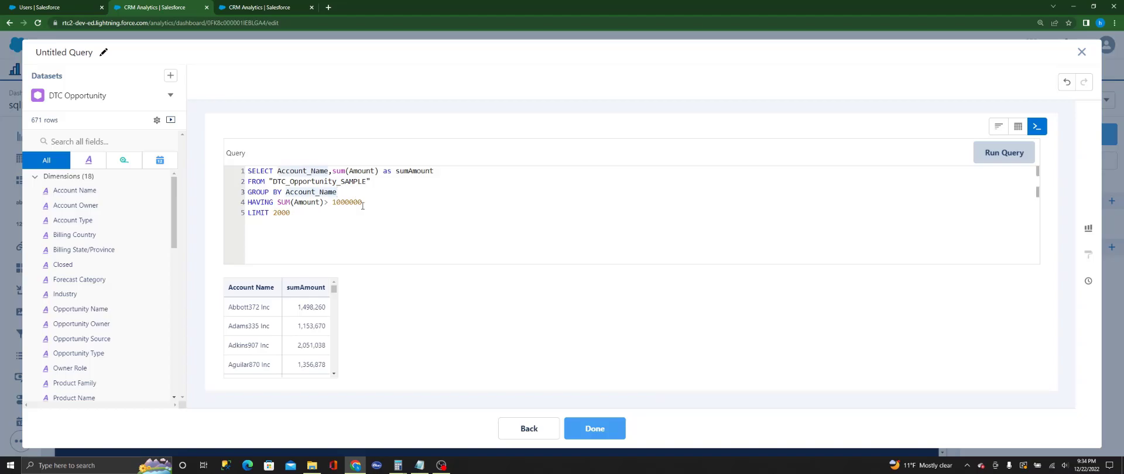
click(369, 201)
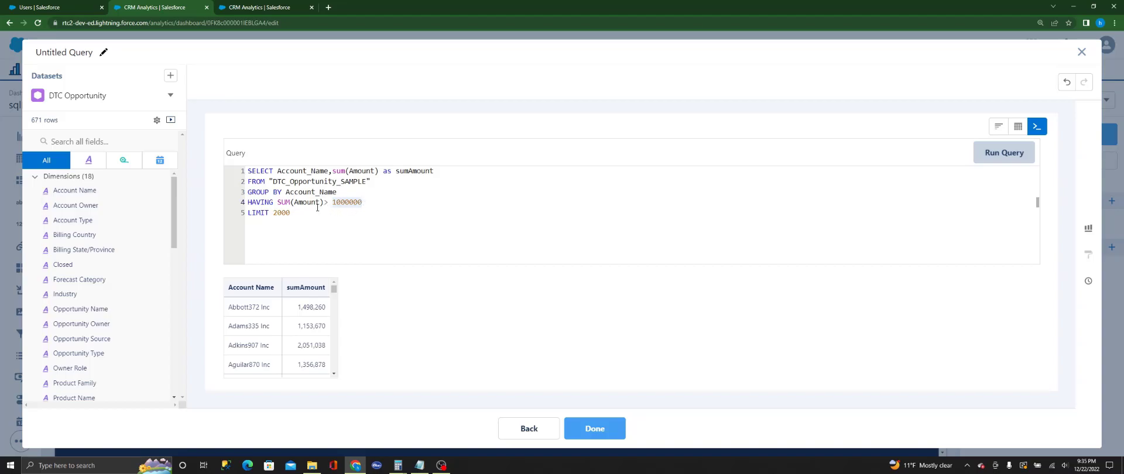
drag(248, 203, 358, 205)
Step: Switch to the Notepad notes and review the asSQLHaving syntax: data selection, function name, SQLType and optional boolean
click(420, 466)
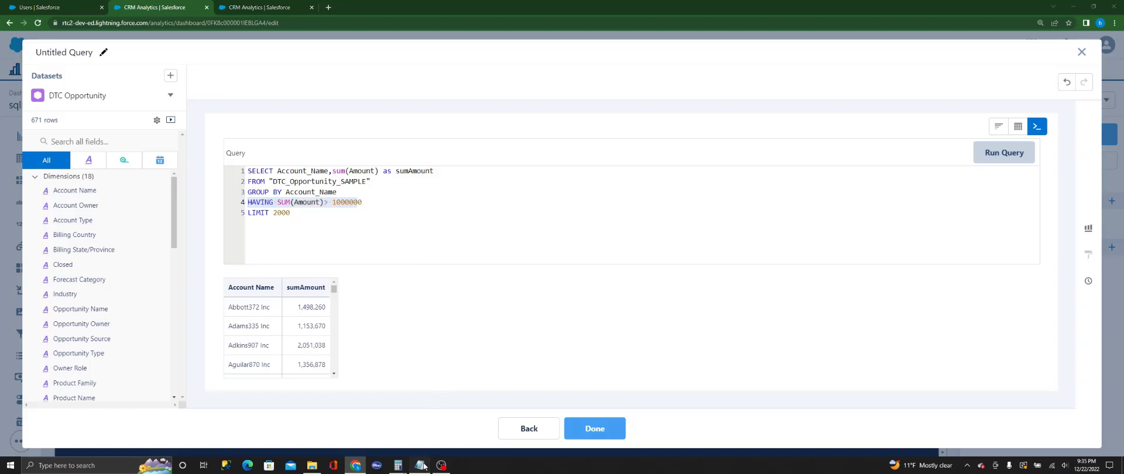
click(451, 205)
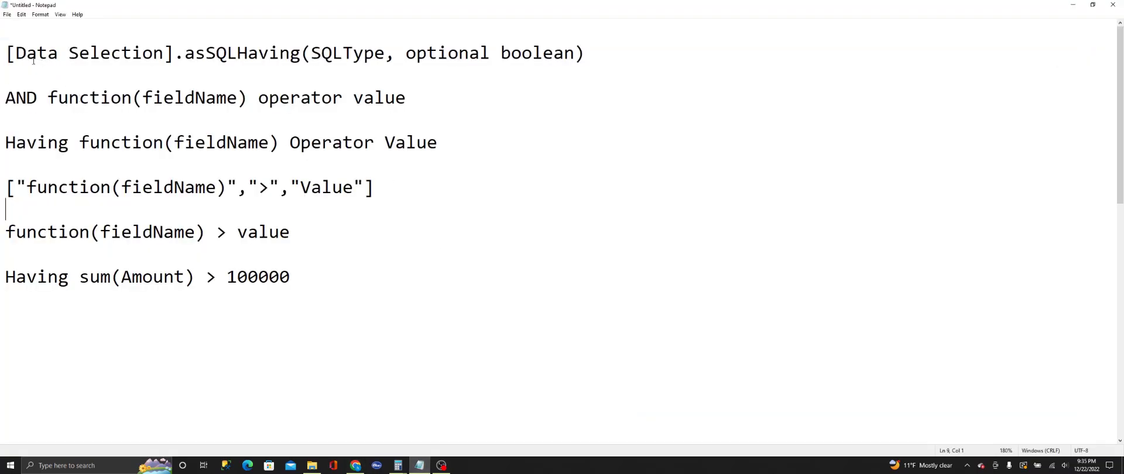
drag(6, 52, 279, 65)
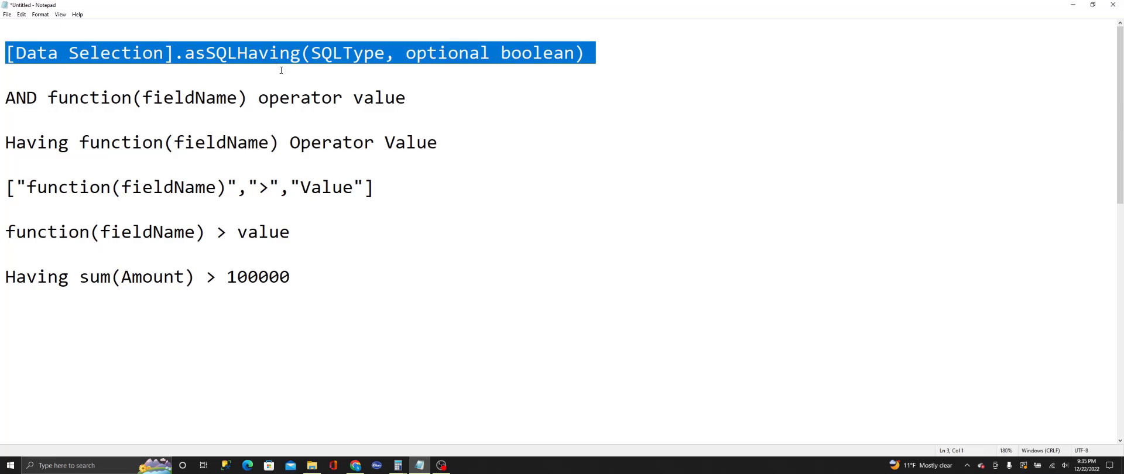
click(279, 76)
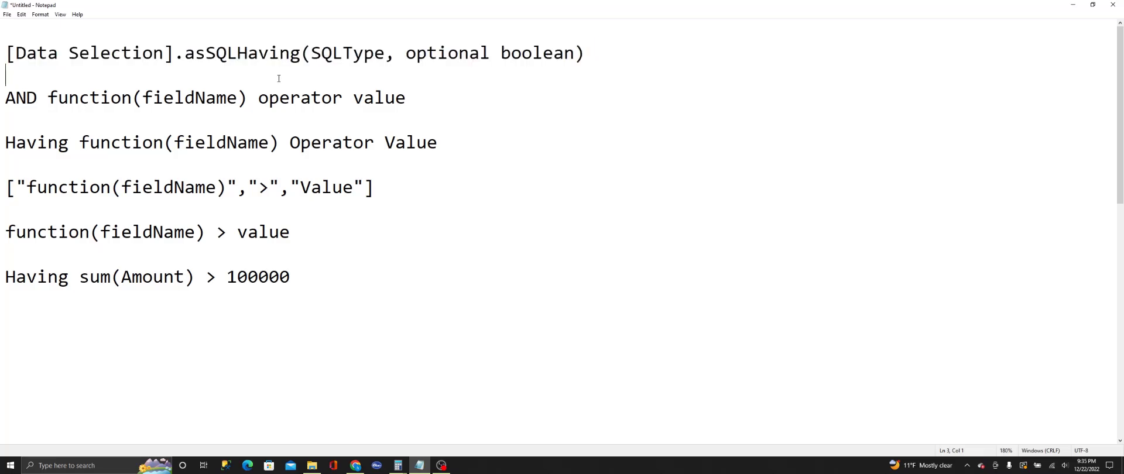
drag(16, 54, 154, 55)
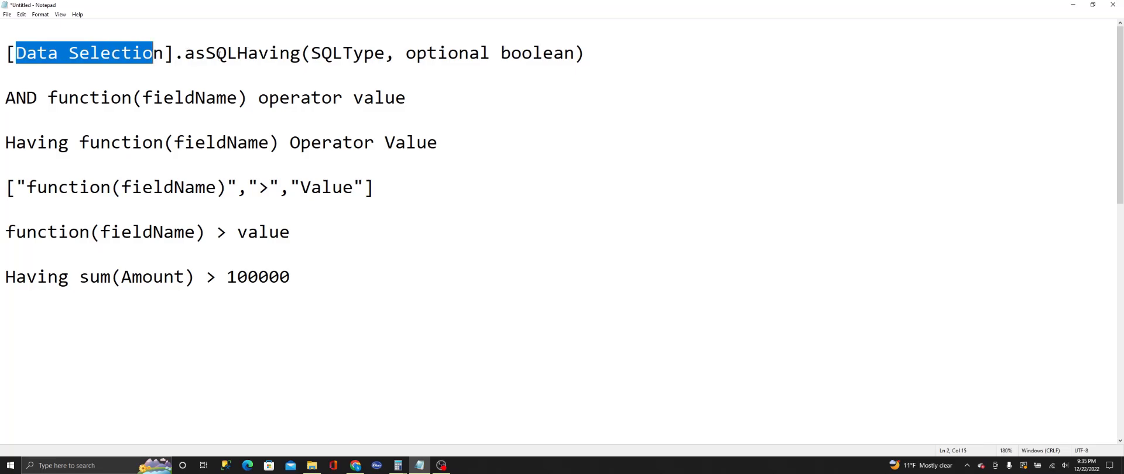
drag(185, 54, 290, 54)
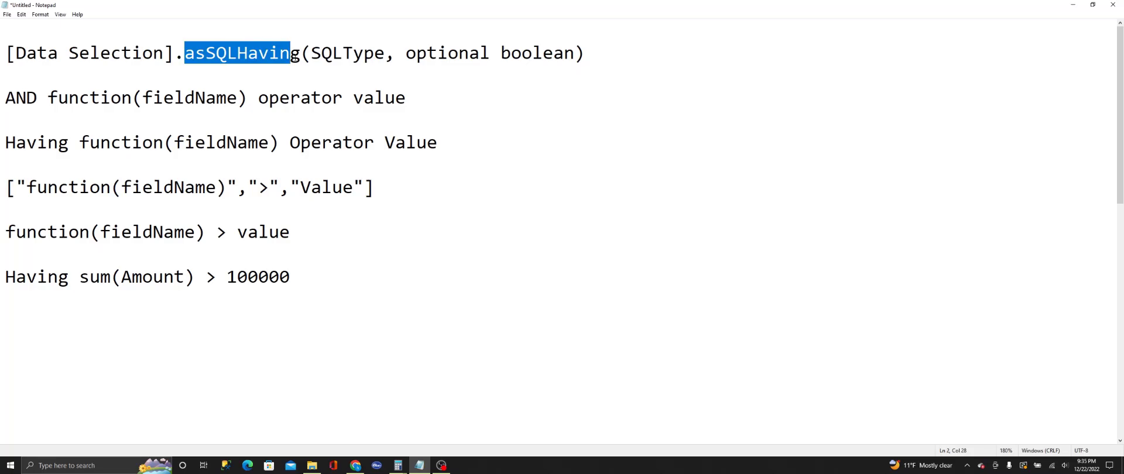
drag(332, 54, 370, 54)
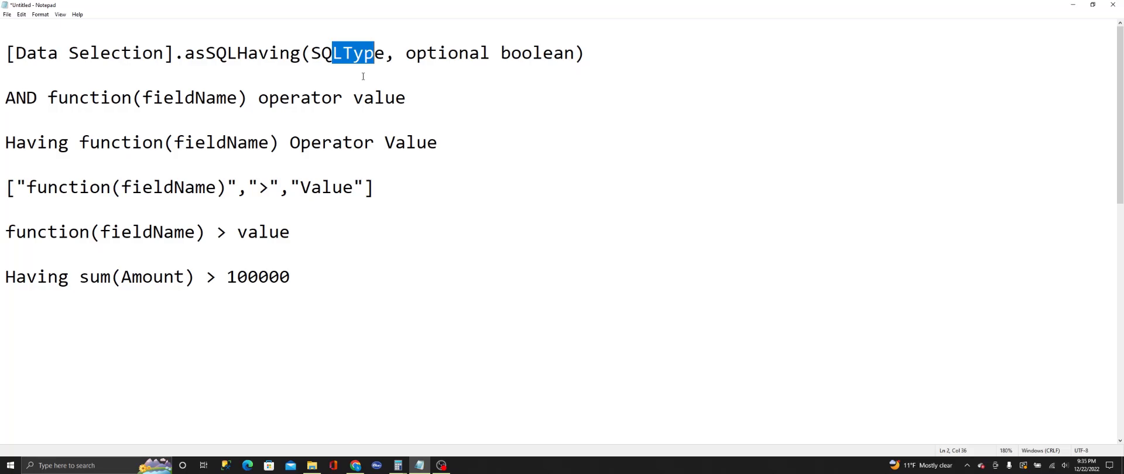
drag(407, 53, 574, 54)
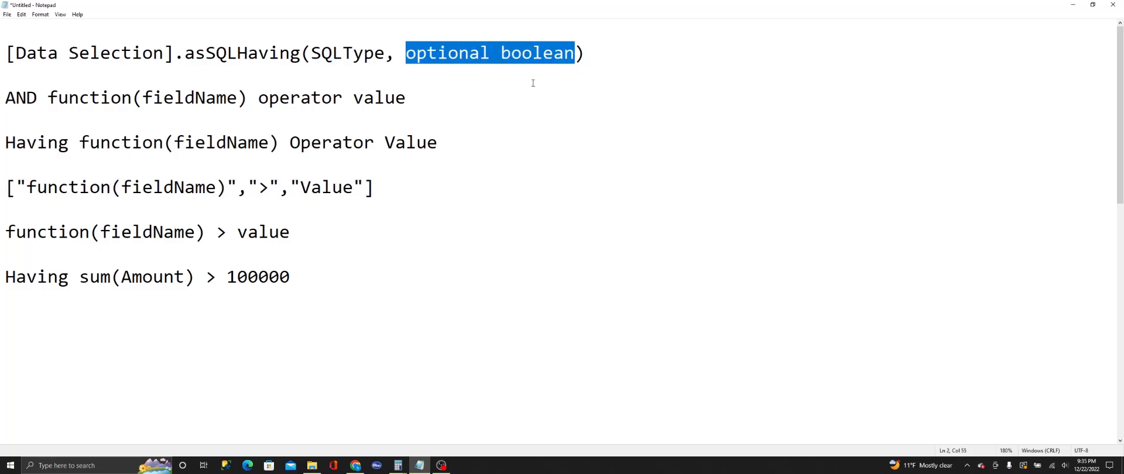
click(457, 59)
drag(406, 56, 575, 55)
Step: Compare the AND and Having output forms in the notes with the optional boolean parameter
drag(55, 101, 153, 101)
click(174, 101)
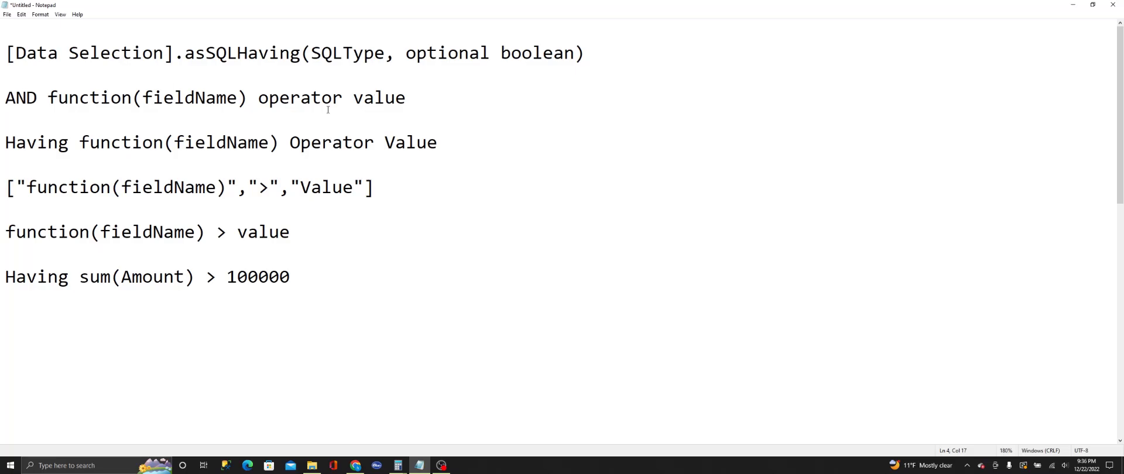
drag(406, 53, 548, 56)
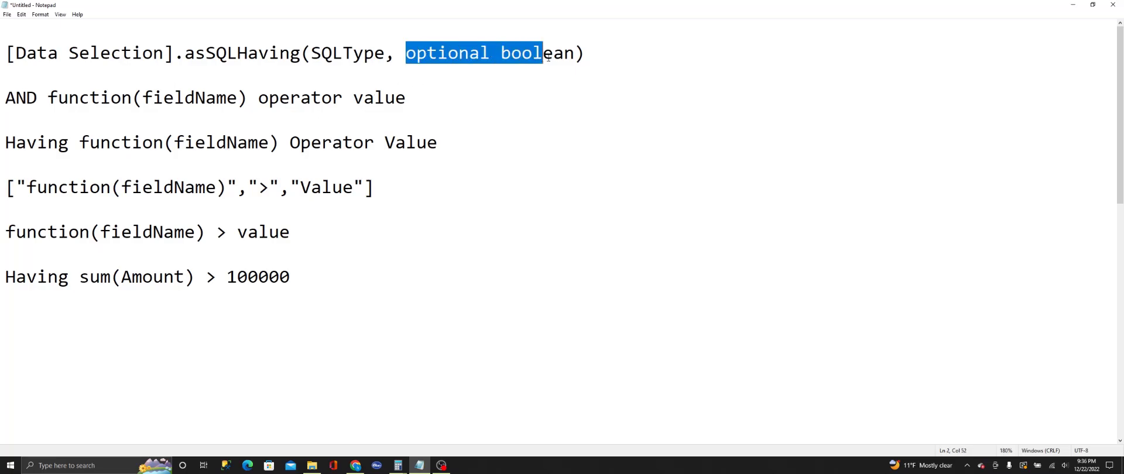
drag(5, 143, 72, 143)
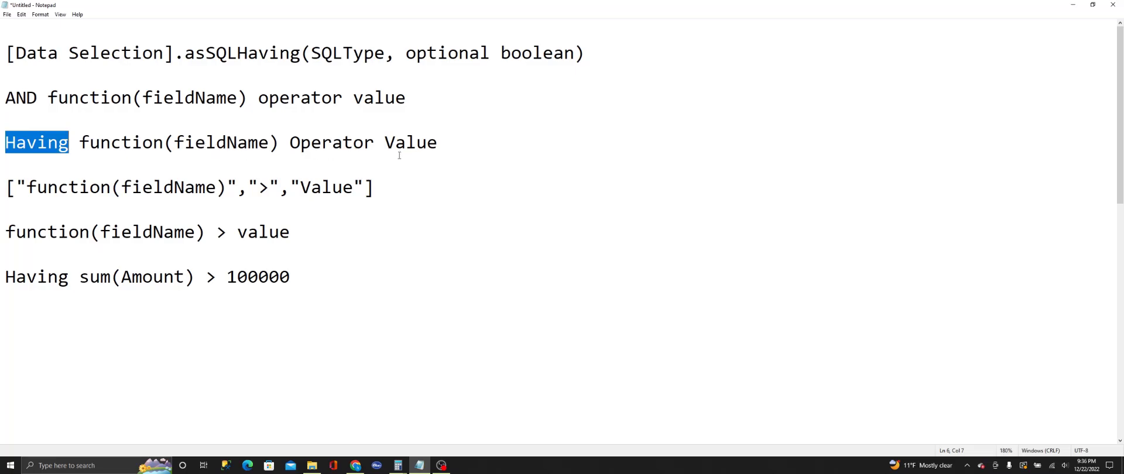
Step: Examine the array format in the notes that holds the function with field name, the operator and the value
click(42, 191)
drag(11, 189, 376, 206)
click(322, 213)
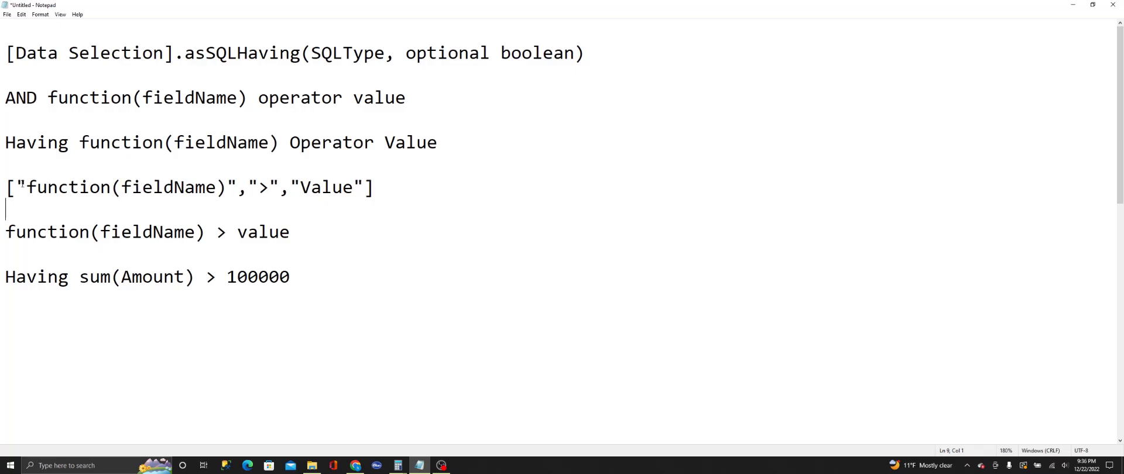
drag(16, 187, 367, 188)
click(207, 187)
drag(223, 186, 80, 187)
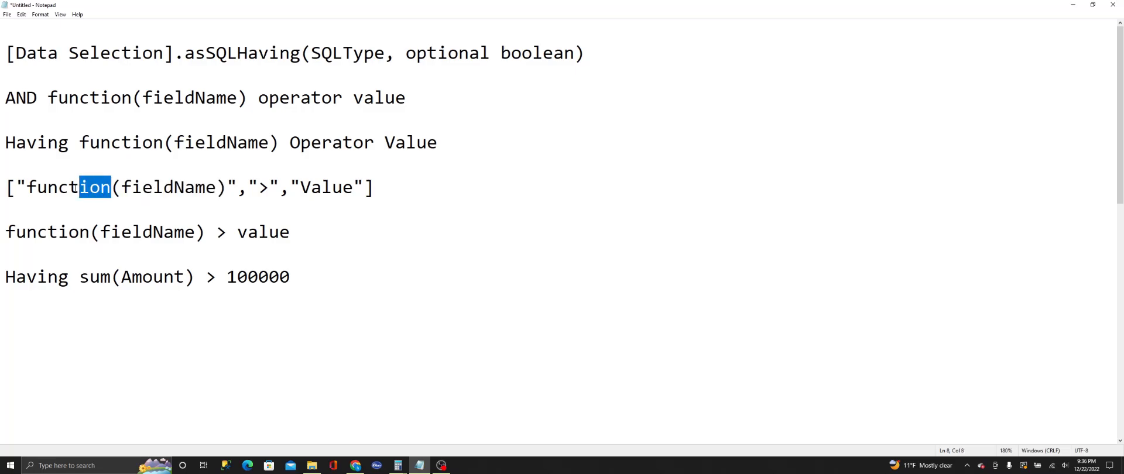
click(62, 199)
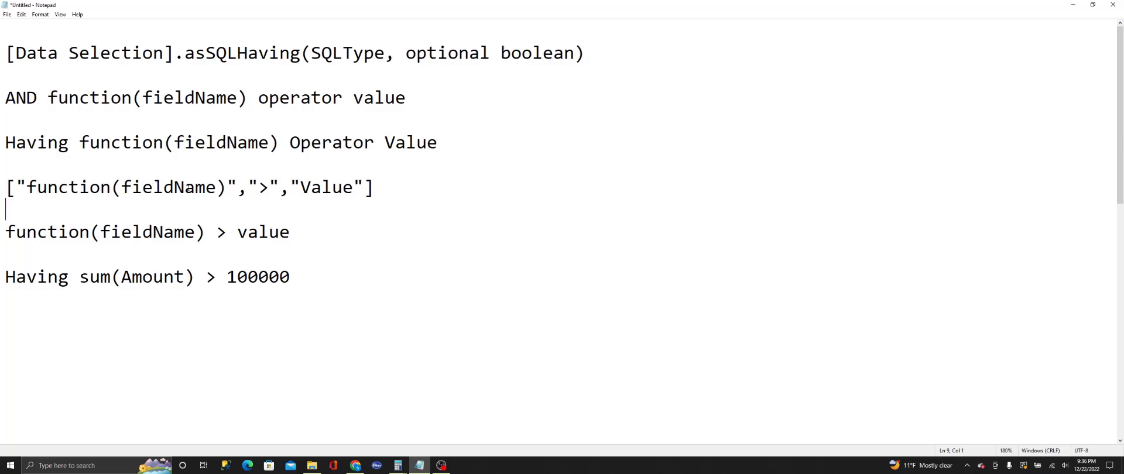
drag(248, 191, 269, 196)
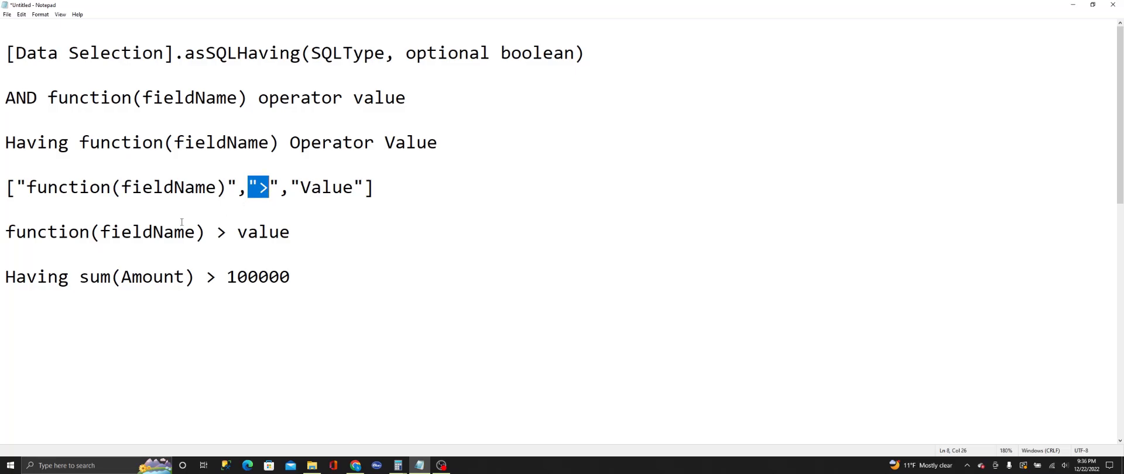
Step: Review the notes' plain "function(fieldName) > value" form and the "Having sum(Amount) > 100000" example against the optional boolean
drag(6, 232, 319, 231)
click(69, 232)
click(132, 232)
drag(233, 232, 291, 233)
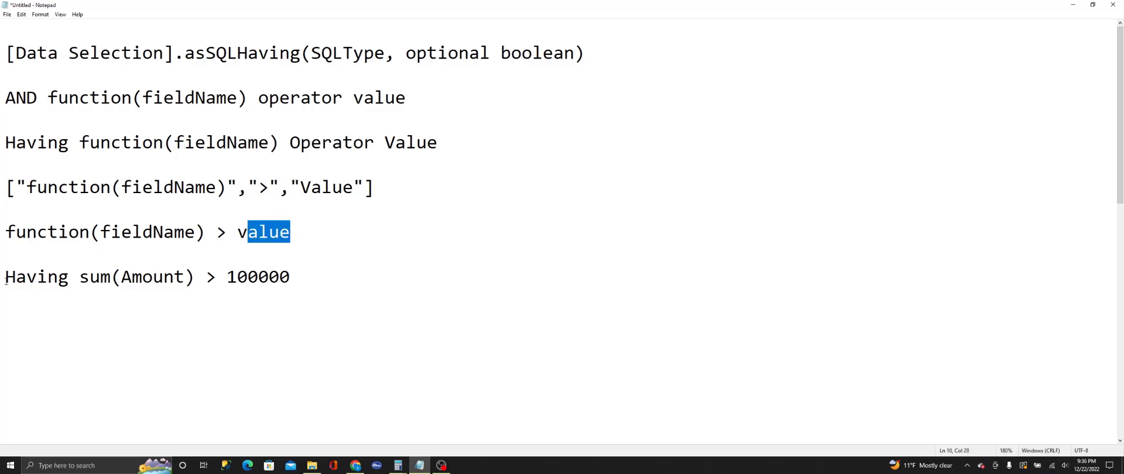
drag(6, 277, 28, 276)
click(29, 293)
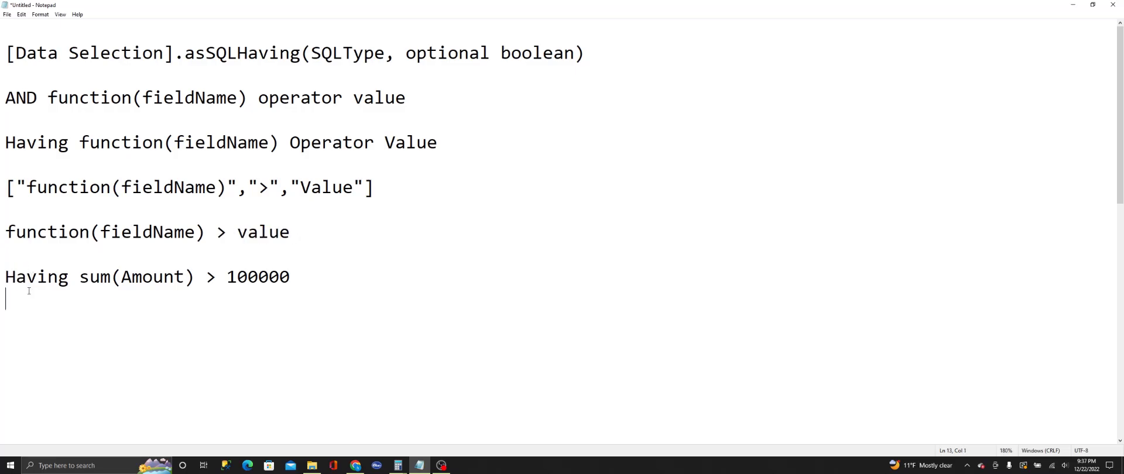
drag(413, 59, 568, 54)
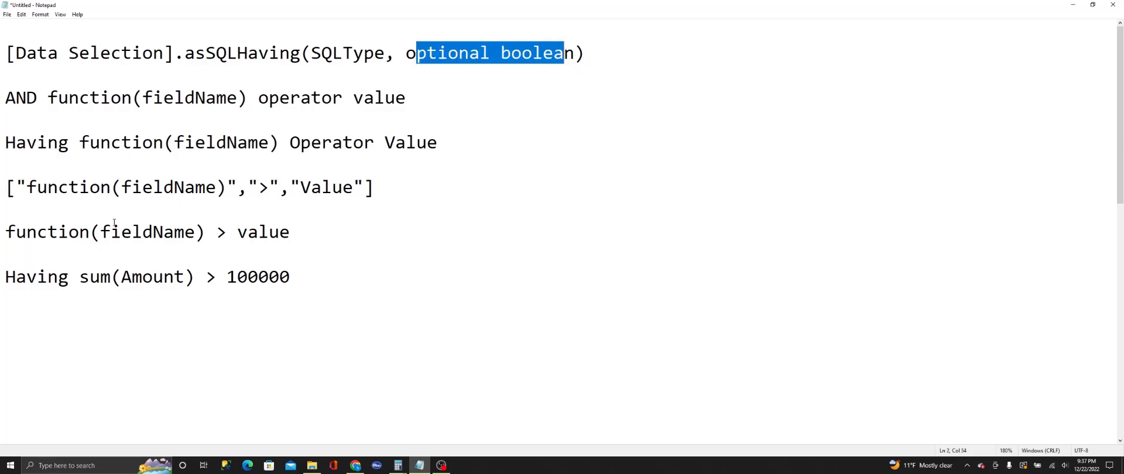
drag(7, 278, 265, 278)
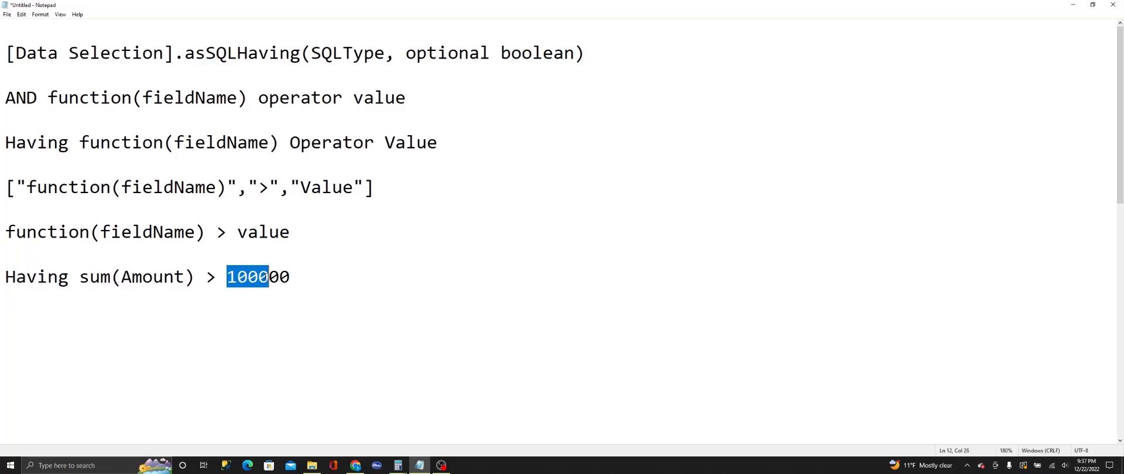
Step: Switch to the sqlBinding dashboard in Chrome and test the > 1M, > 5M and > 10M toggle options on the chart
click(356, 465)
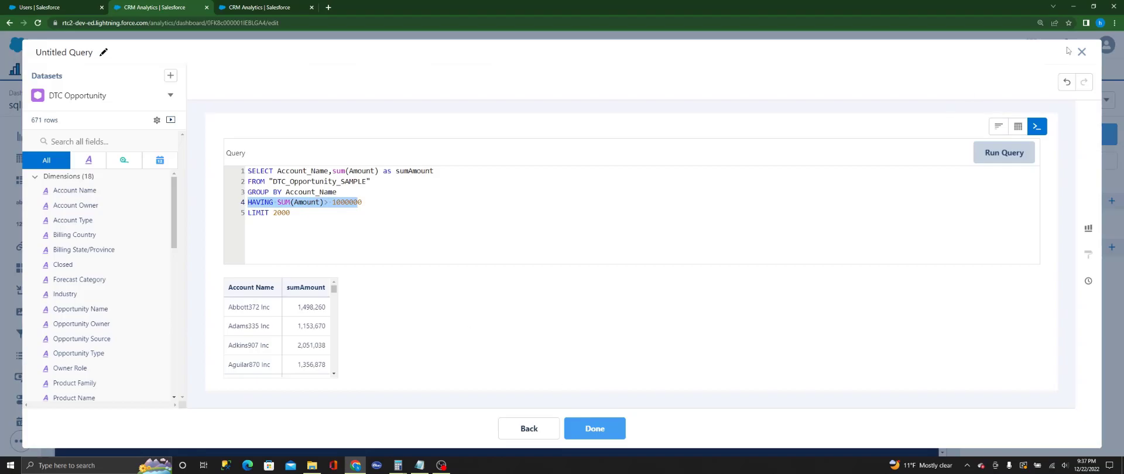
click(252, 7)
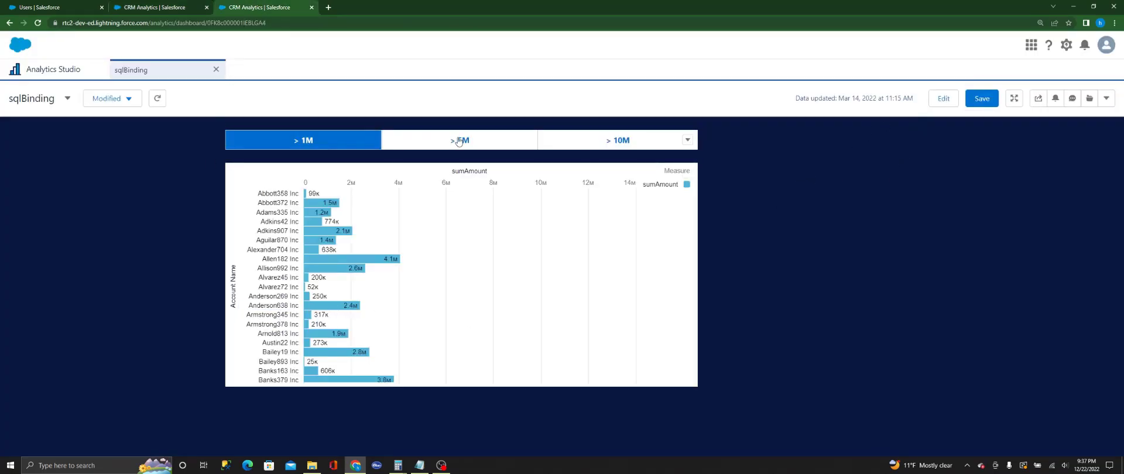
click(331, 146)
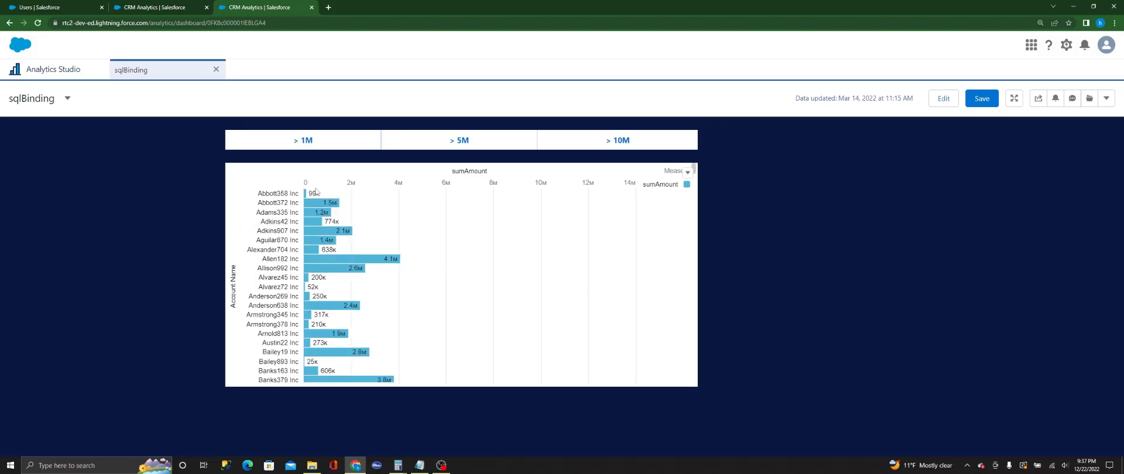
click(465, 141)
click(606, 141)
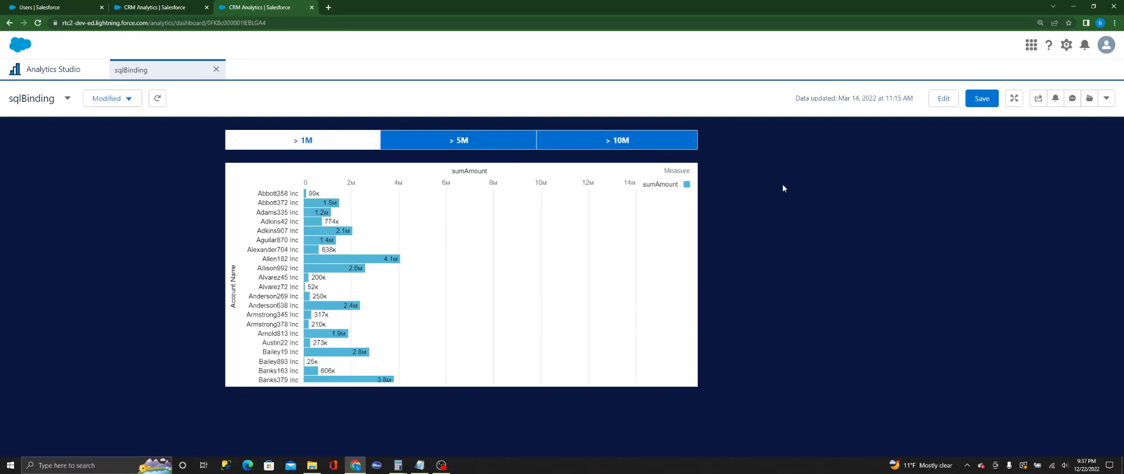
Step: Put the sqlBinding dashboard in edit mode and open the bar chart's query in the Advanced Editor
click(943, 98)
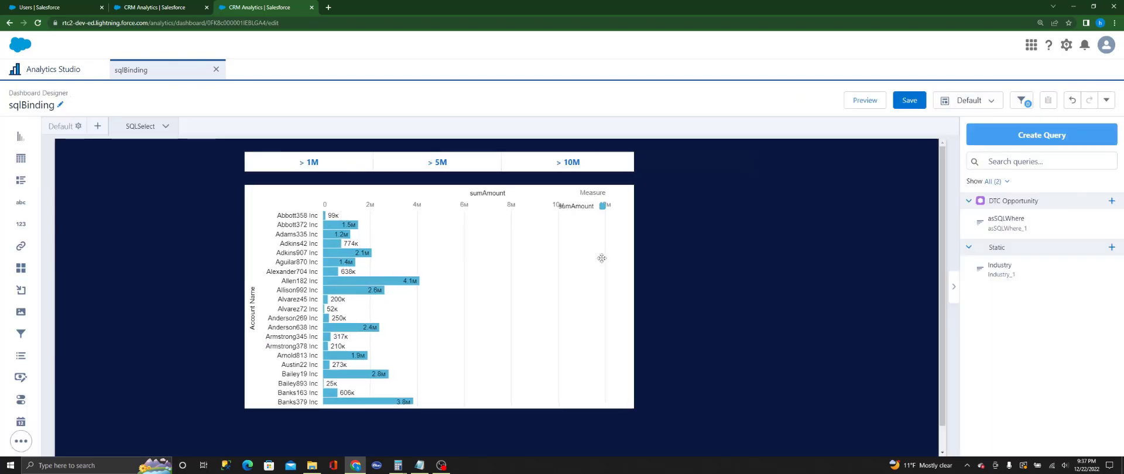
click(493, 268)
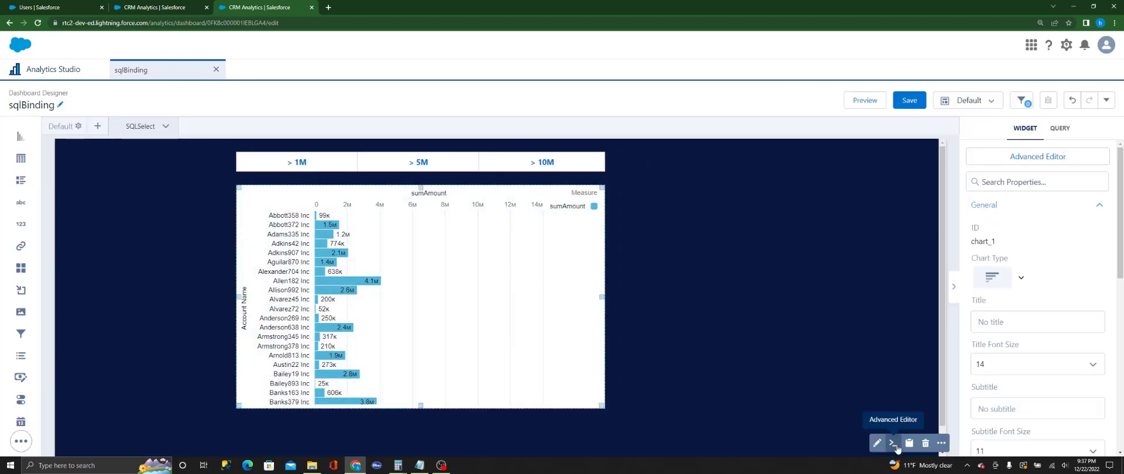
click(893, 443)
click(667, 102)
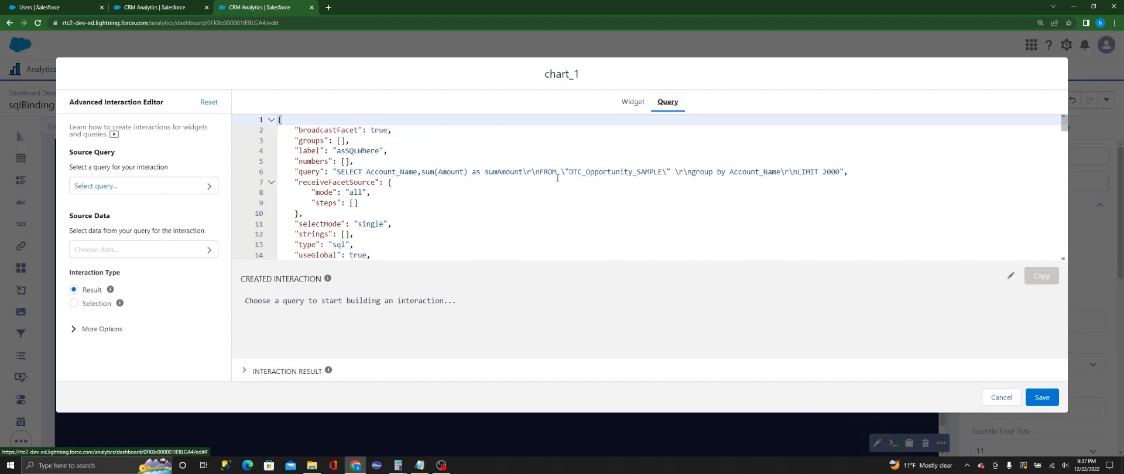
Step: Check the HAVING clause following GROUP BY in the sample SQL query on the other CRM Analytics tab
click(166, 7)
drag(363, 203, 251, 193)
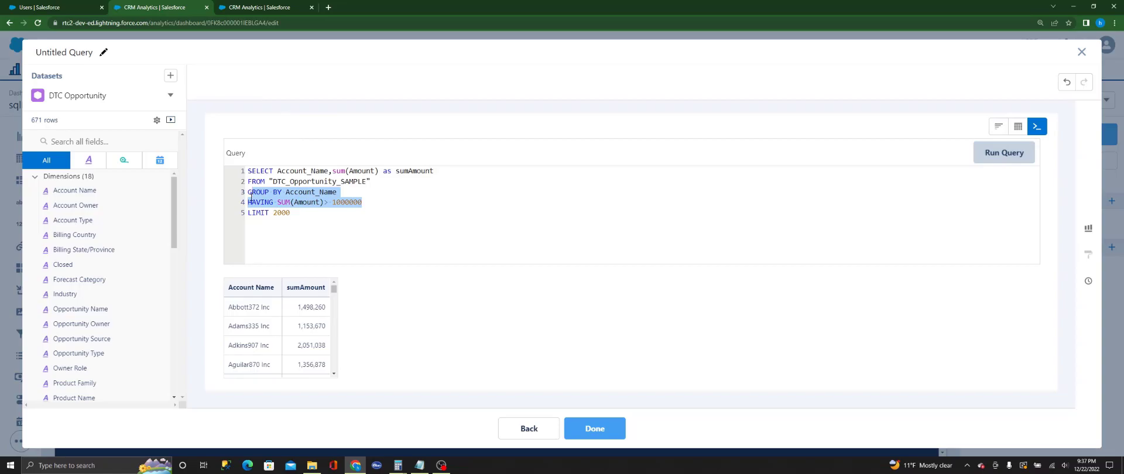
click(342, 212)
drag(363, 202, 252, 203)
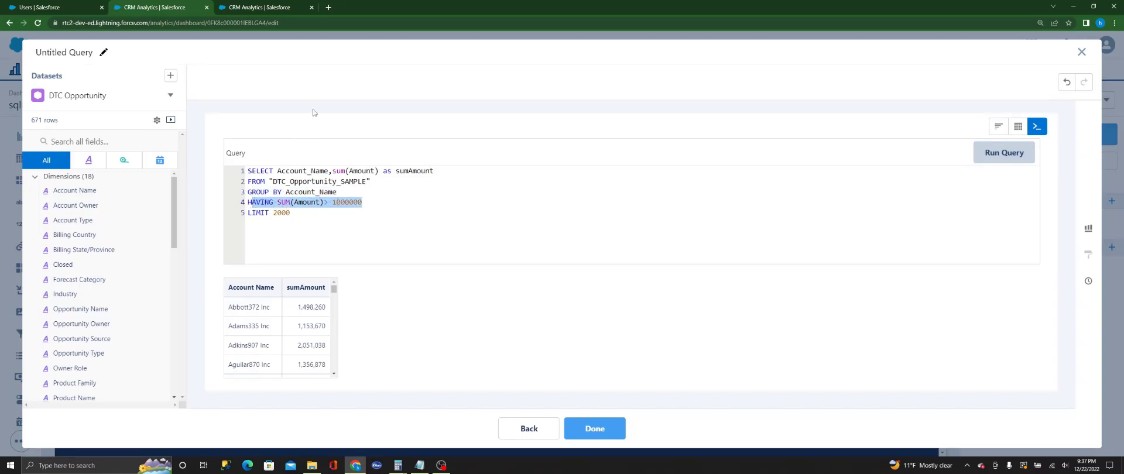
Step: Return to the sqlBinding dashboard's chart_1 query and locate the spot between the group by Account_Name clause and LIMIT 2000
click(281, 8)
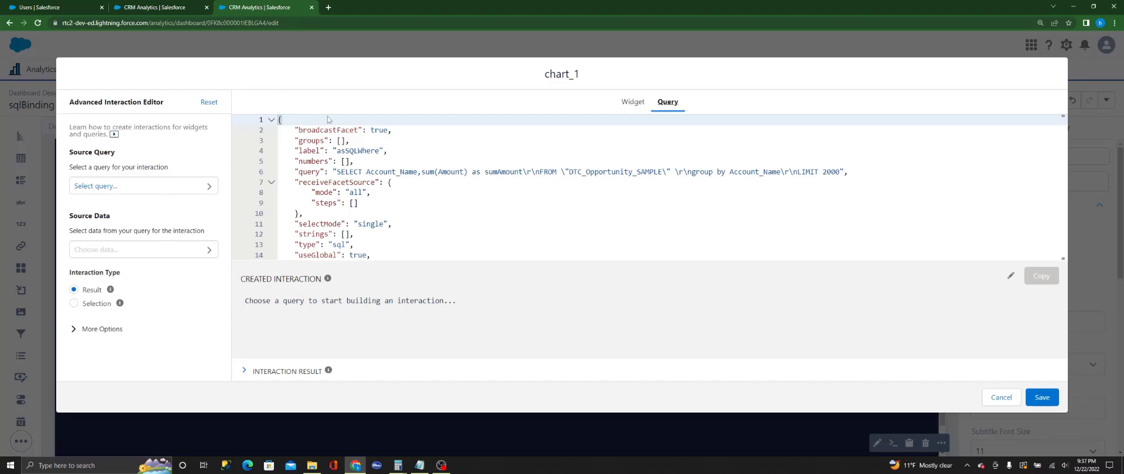
click(492, 173)
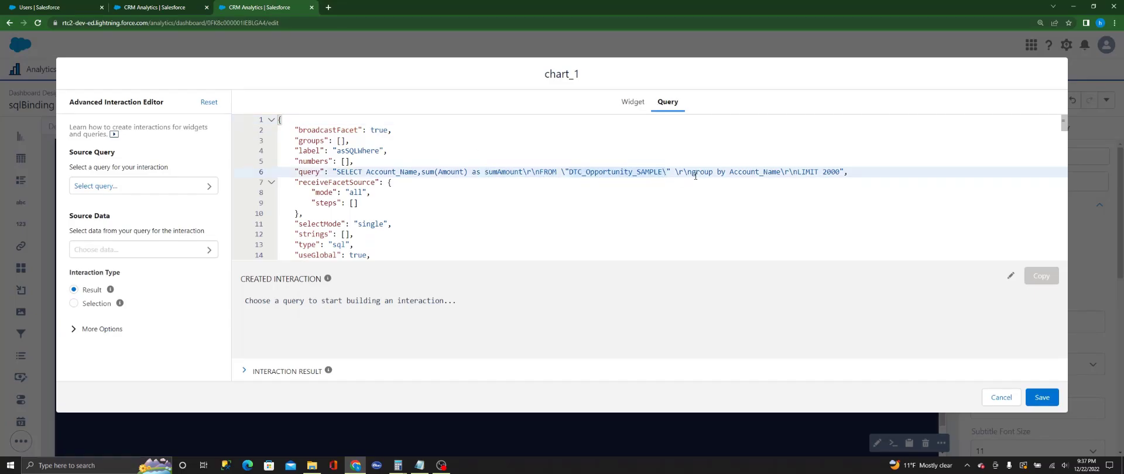
drag(695, 172, 734, 172)
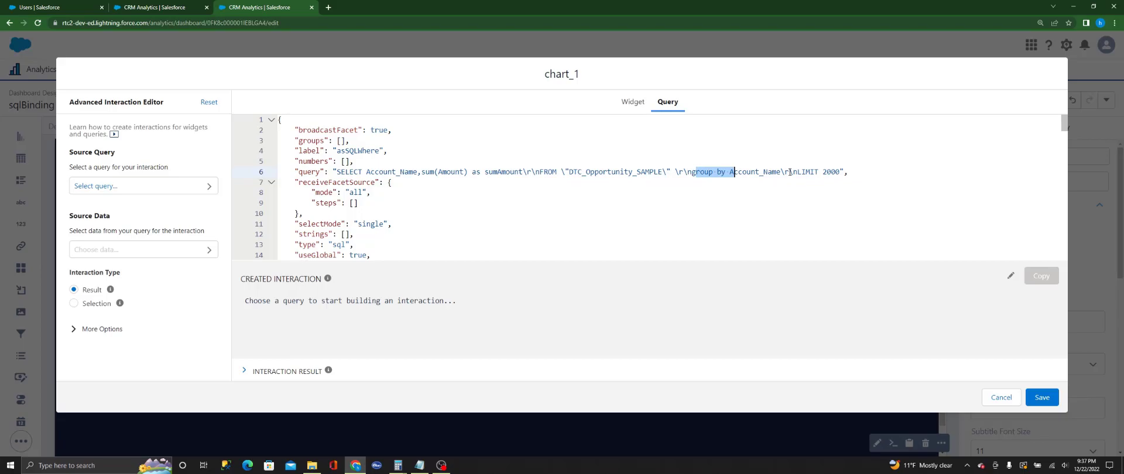
click(787, 172)
Step: Choose the static Industry_1 query as the interaction's source query and preview its data
click(141, 188)
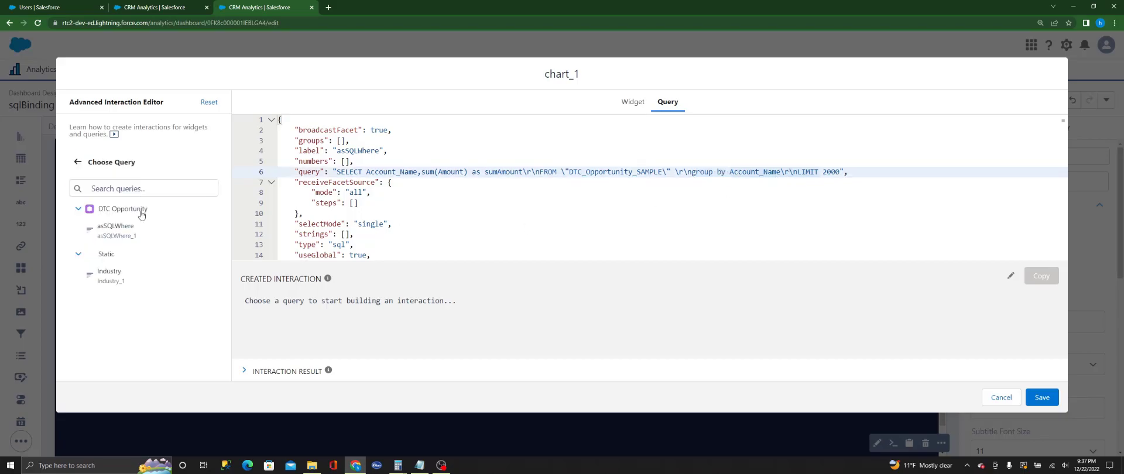
click(130, 283)
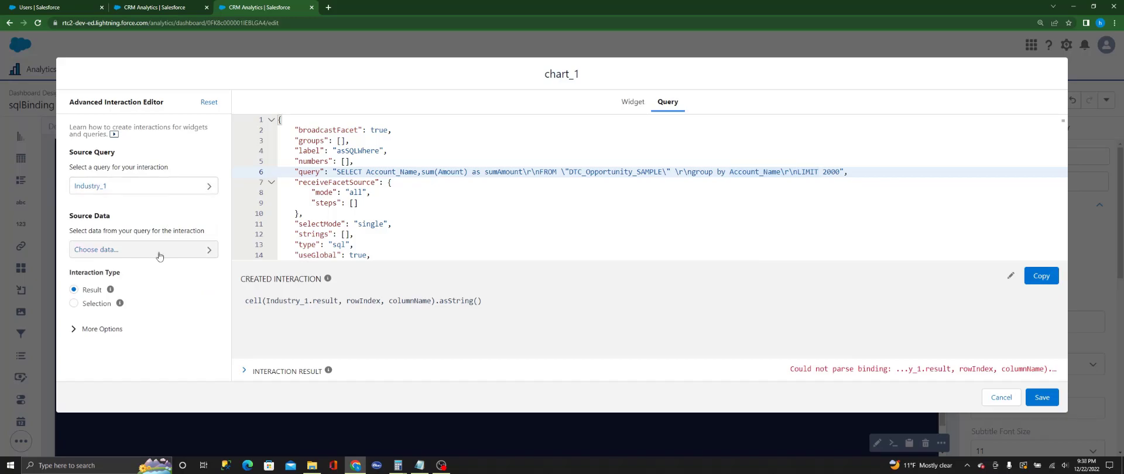
click(169, 188)
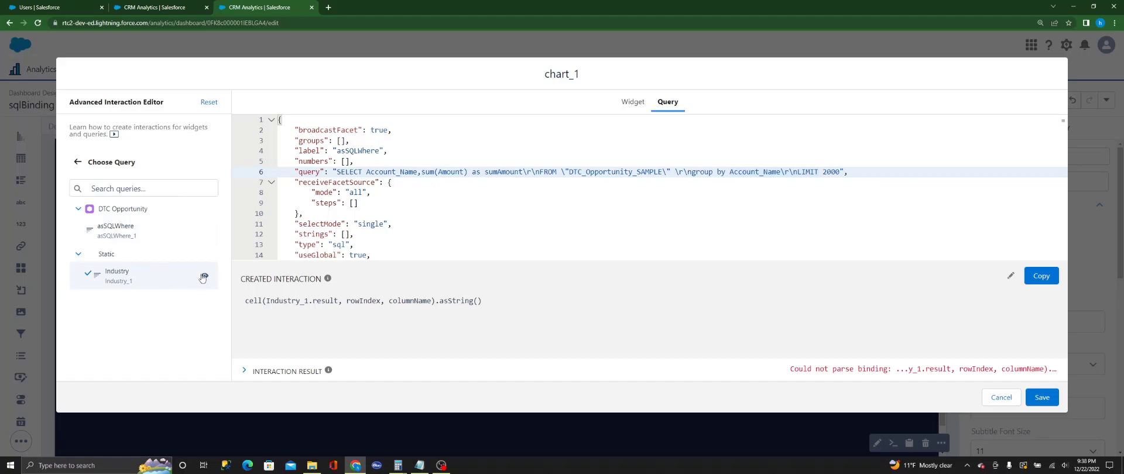
click(202, 277)
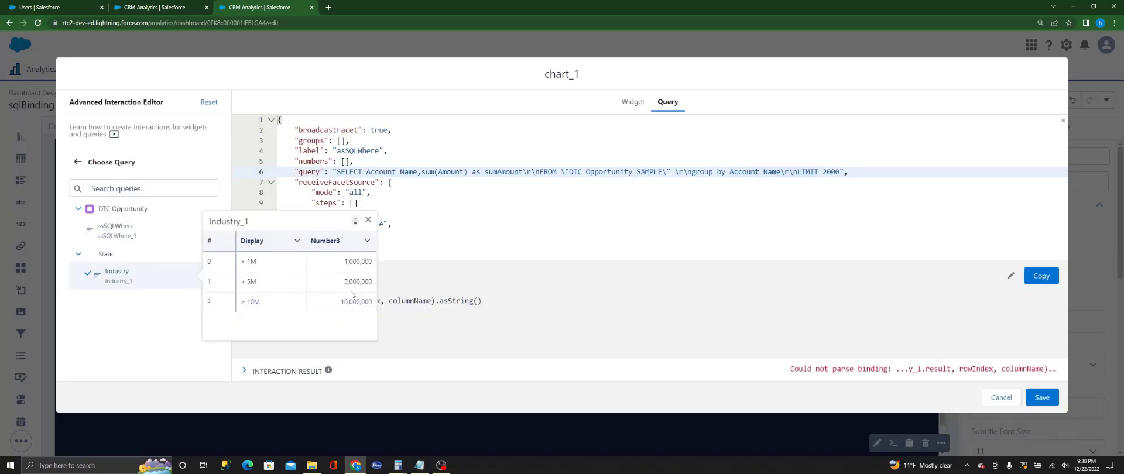
click(368, 220)
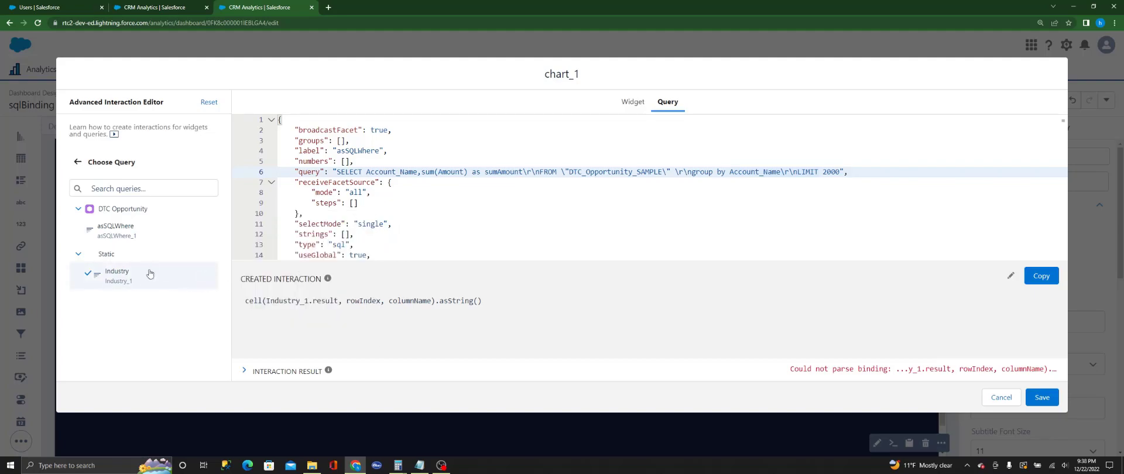
Step: Set the interaction's source data to a column selection using the Number3 column
click(78, 162)
click(105, 249)
click(136, 228)
click(116, 265)
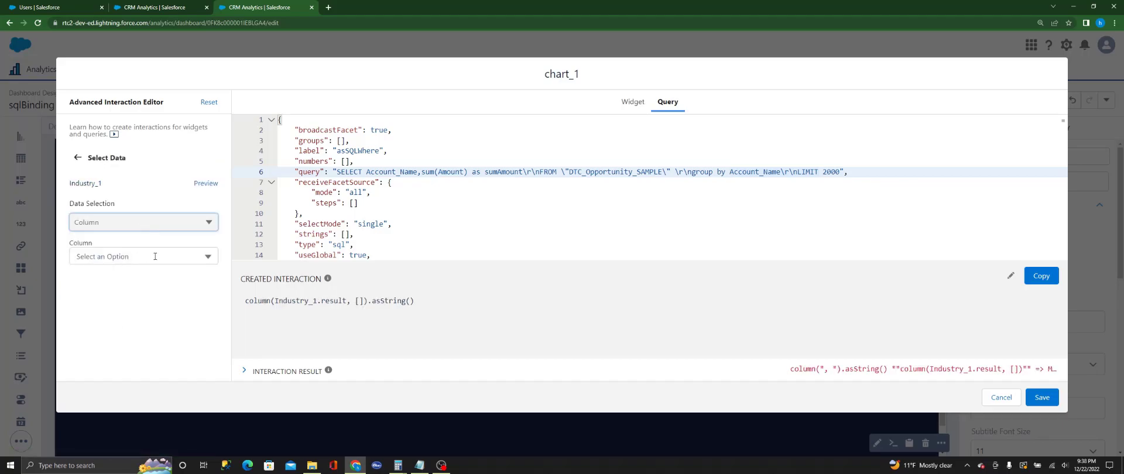
click(155, 257)
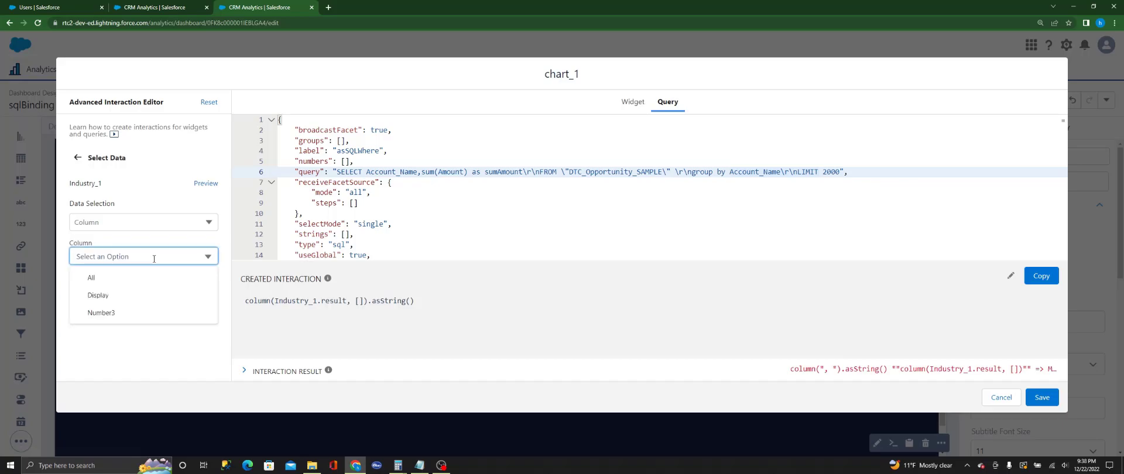
click(115, 313)
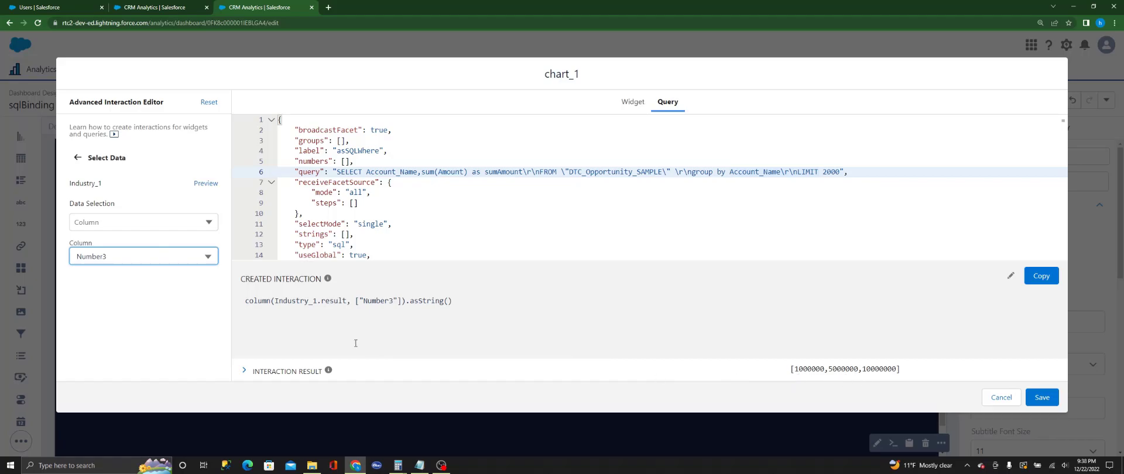
Step: Set the interaction type to Selection and the data serialization function to asSQLHaving
click(78, 157)
click(74, 303)
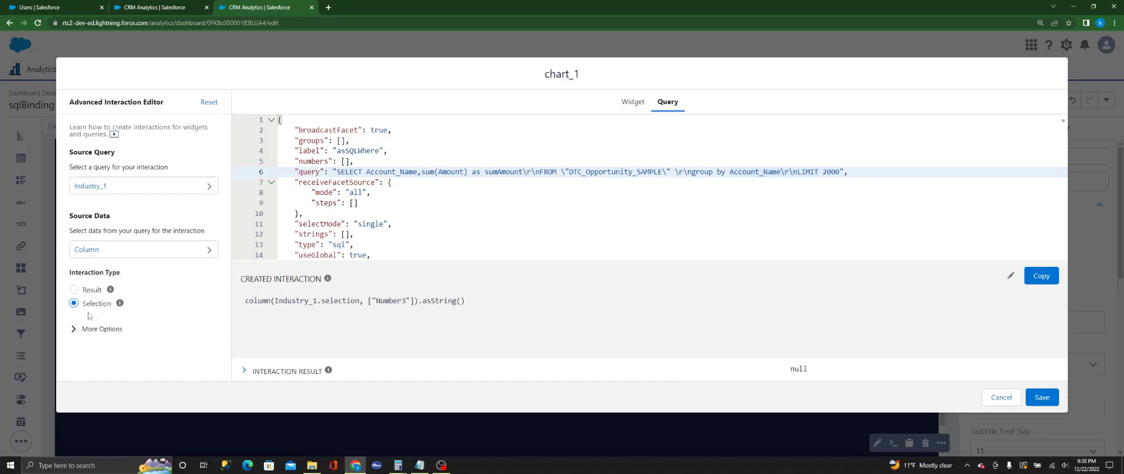
click(79, 331)
click(103, 369)
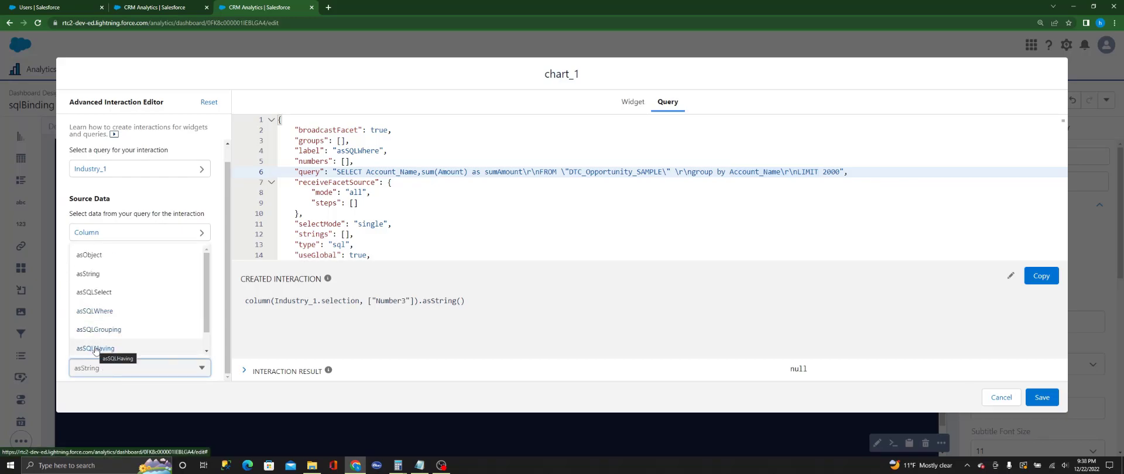
click(95, 349)
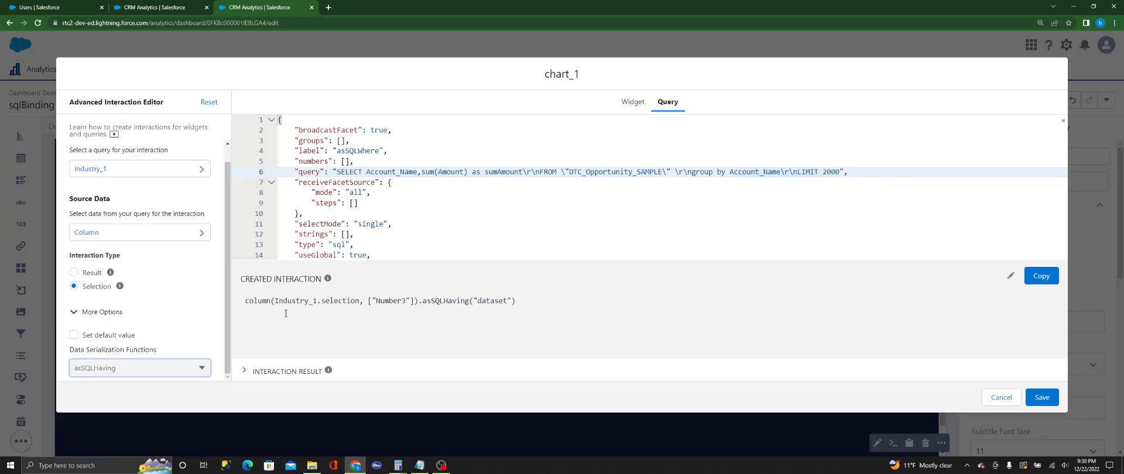
Step: Check the ["function(fieldName)",">","Value"] array format in the Notepad notes and return to the dashboard in Chrome
click(419, 466)
drag(385, 187, 16, 187)
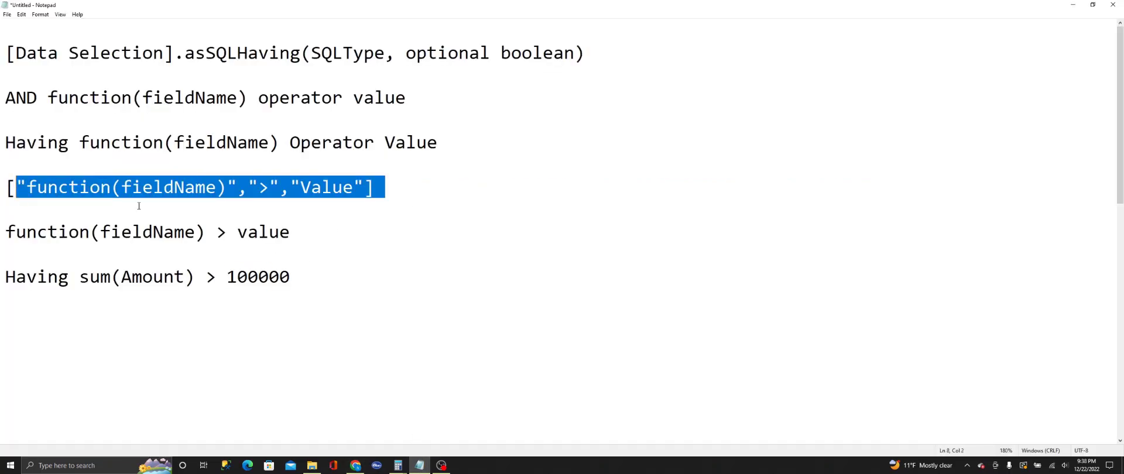
click(384, 279)
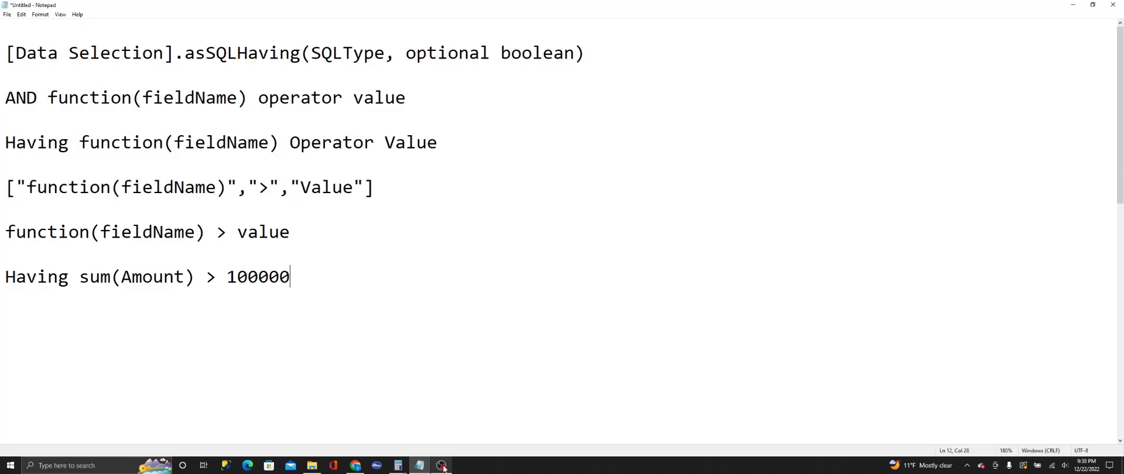
click(359, 467)
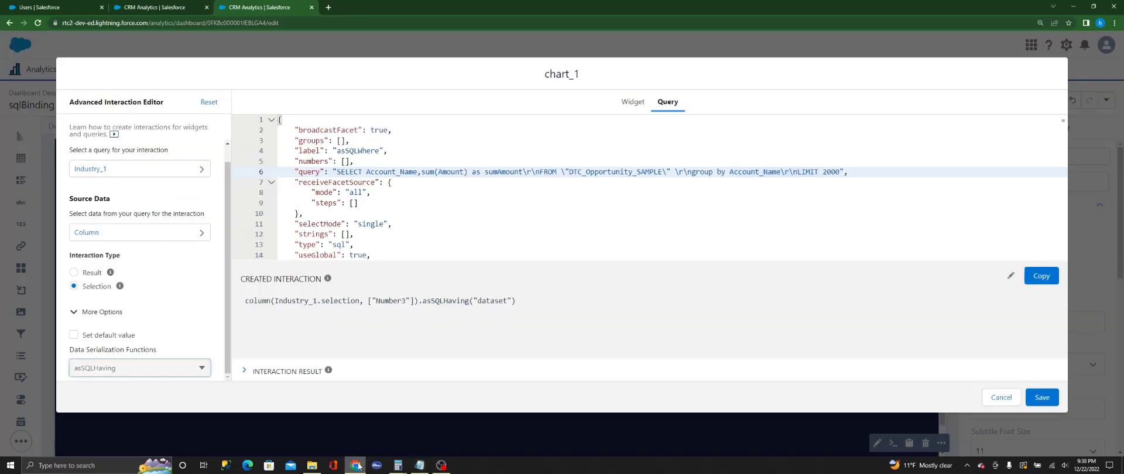
Step: Make the created interaction editable and insert the toArray function at the start of the expression
click(1011, 275)
click(969, 282)
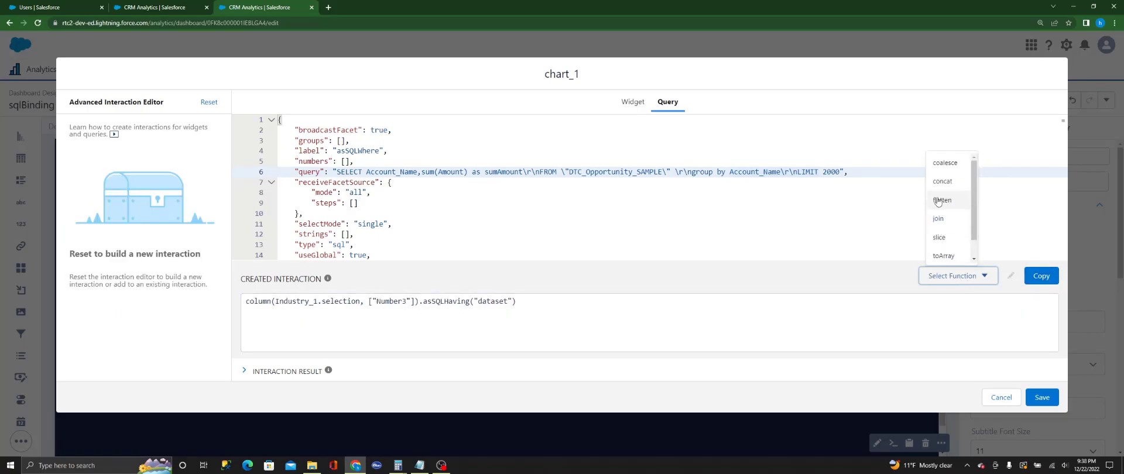
click(247, 303)
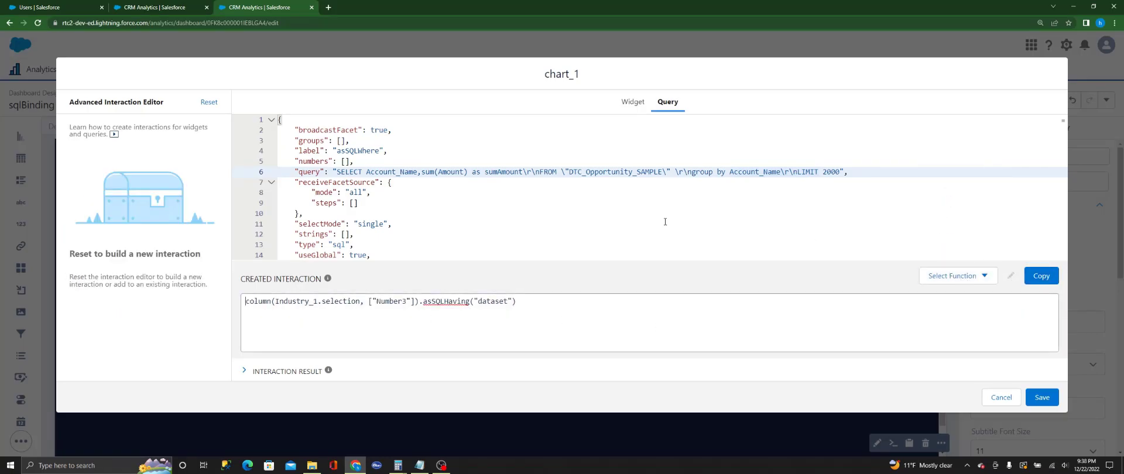
click(957, 276)
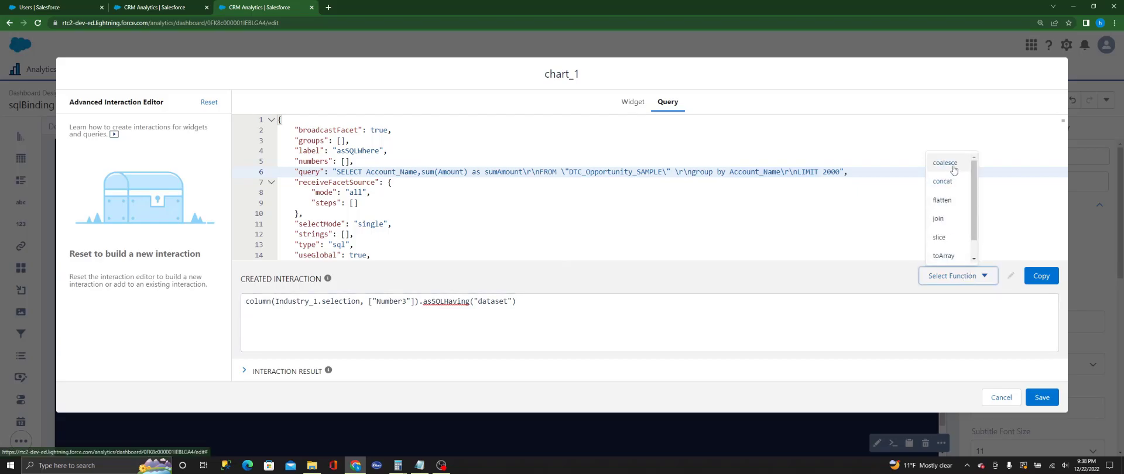
click(944, 255)
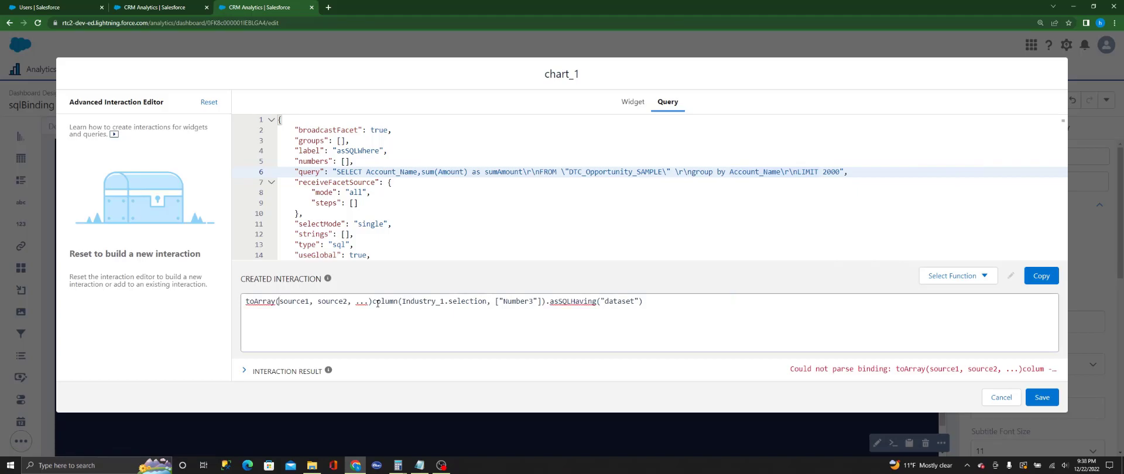
Step: Move the column(Industry_1.selection, ["Number3"]) expression into toArray as its last argument and replace source2 with ">"
drag(373, 303, 547, 305)
key(ctrl+c)
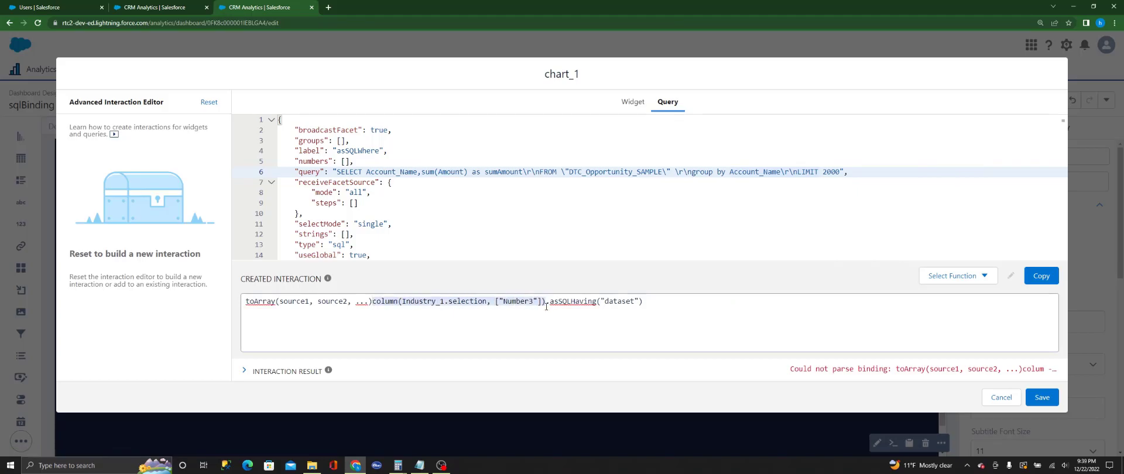
key(BackSpace)
drag(371, 301, 319, 301)
key(ctrl+v)
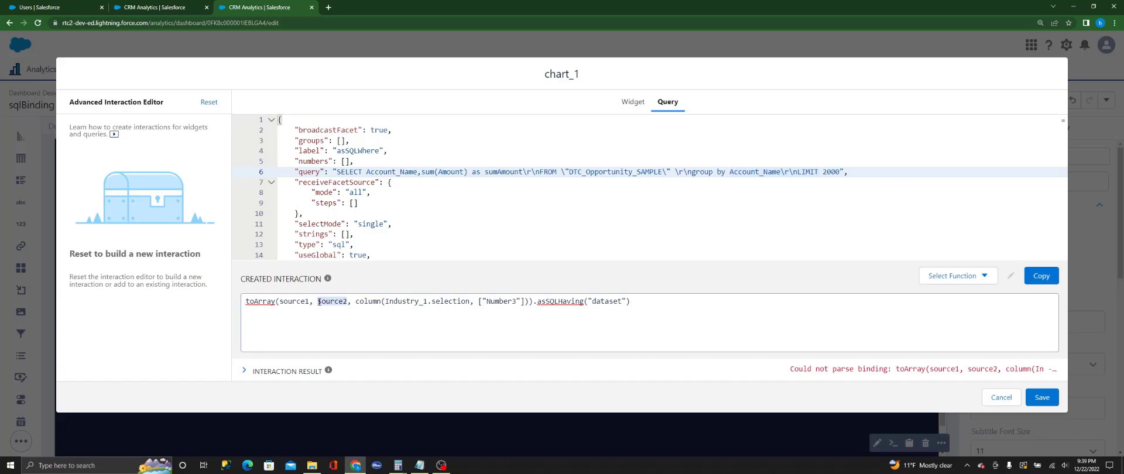
key(BackSpace)
text("")
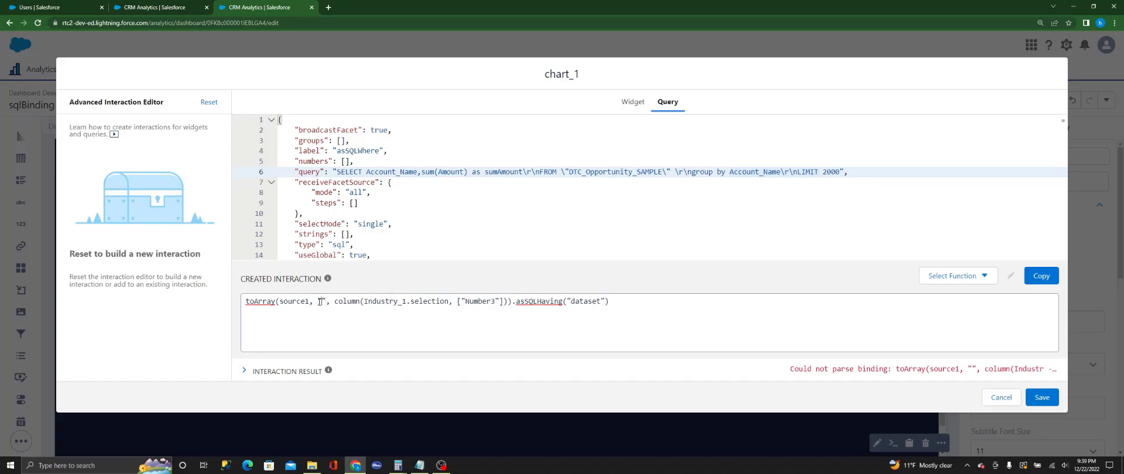
text(>)
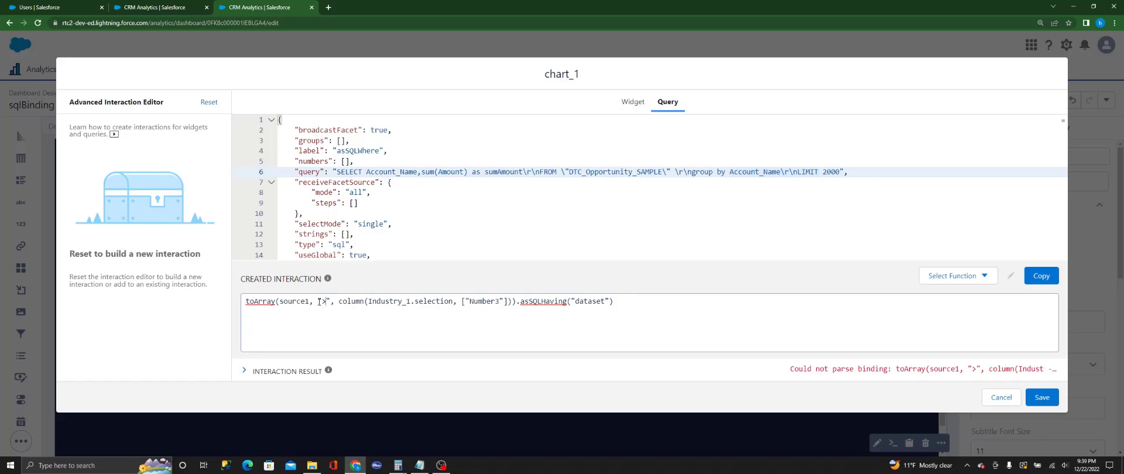
Step: Replace source1 in toArray with "sum(Amount)" and add true as the second argument of asSQLHaving after "dataset"
double_click(282, 302)
key(BackSpace)
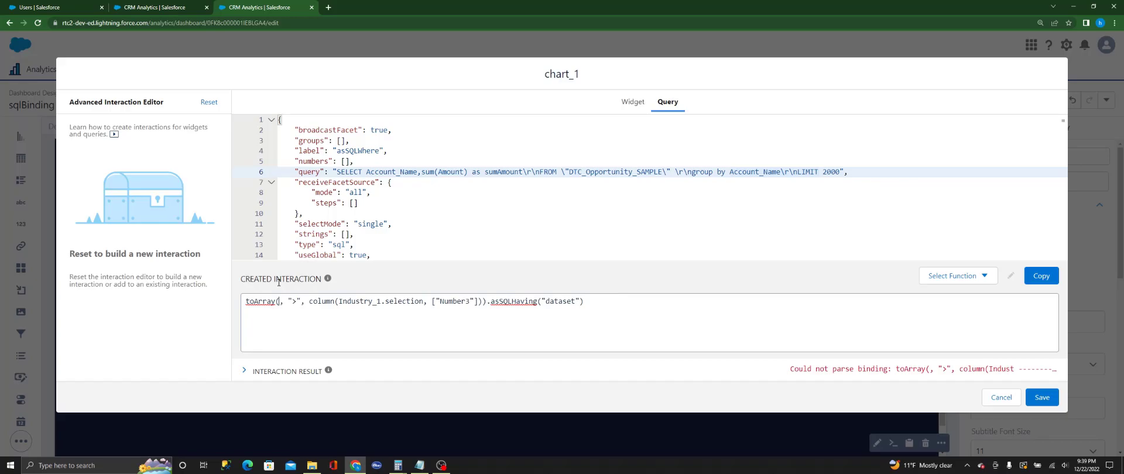
text("")
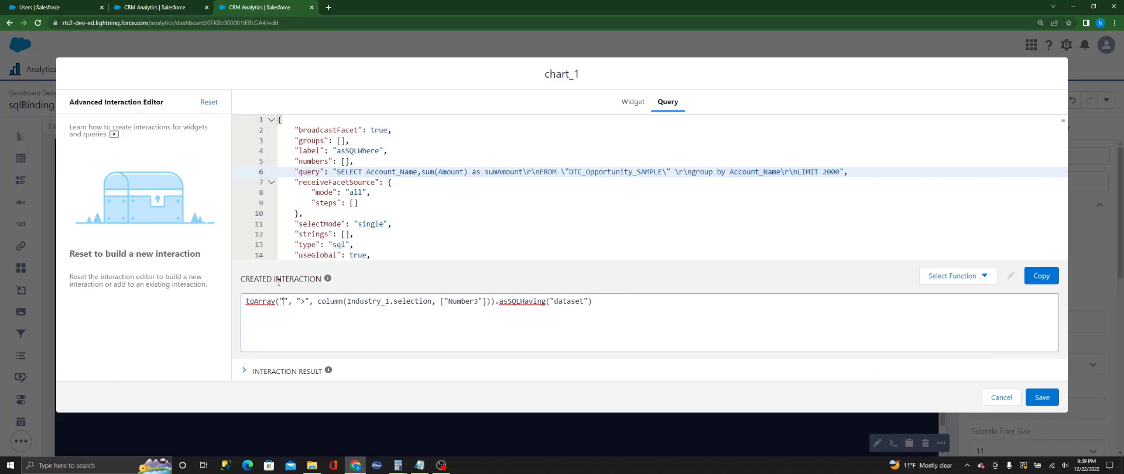
text(sum)
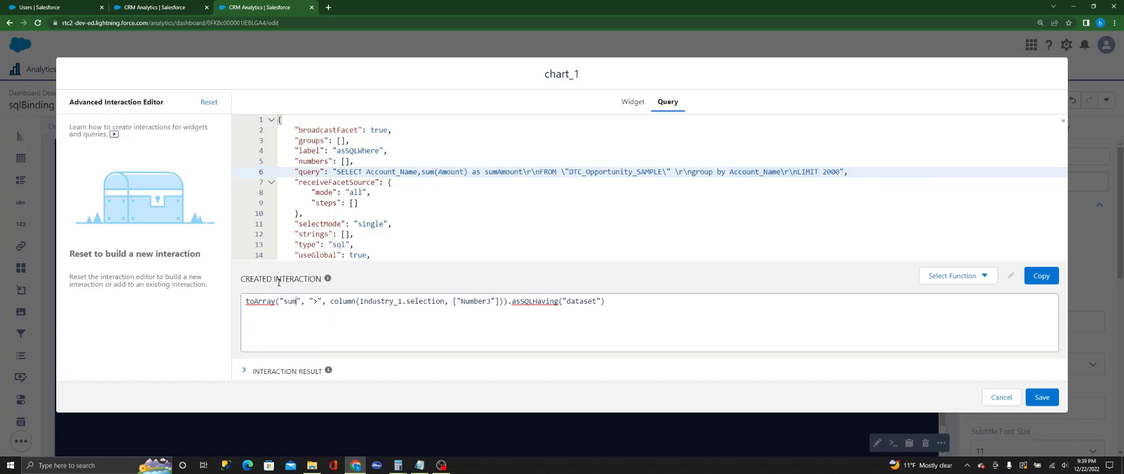
text((Amount)
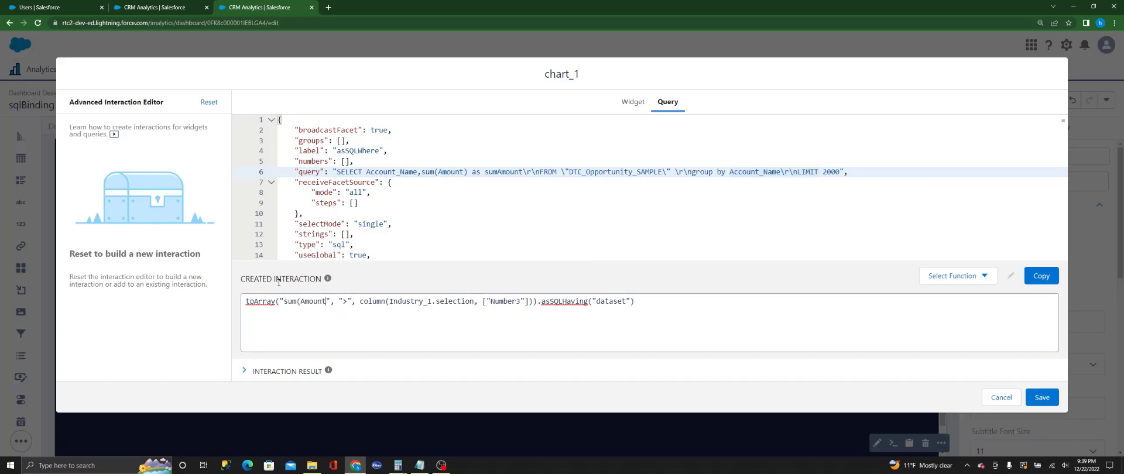
text())
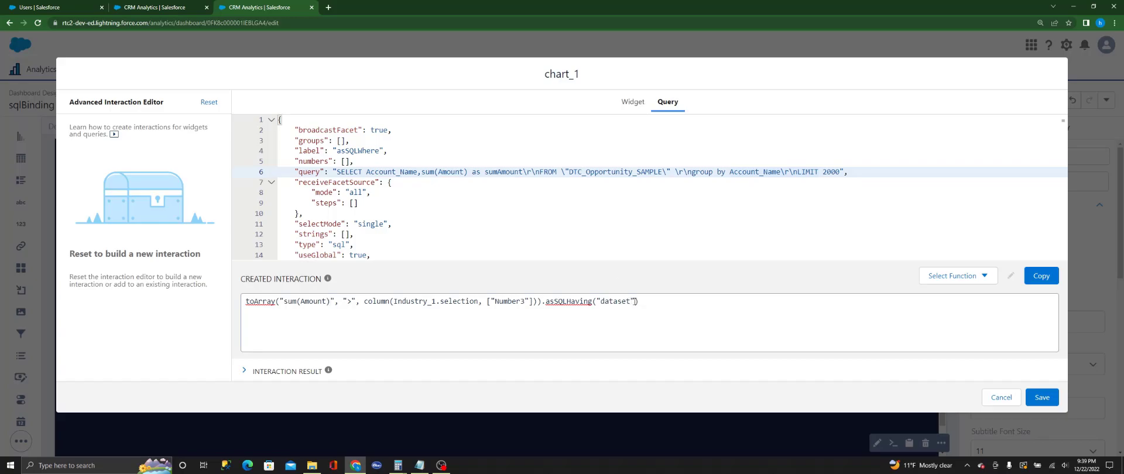
click(633, 301)
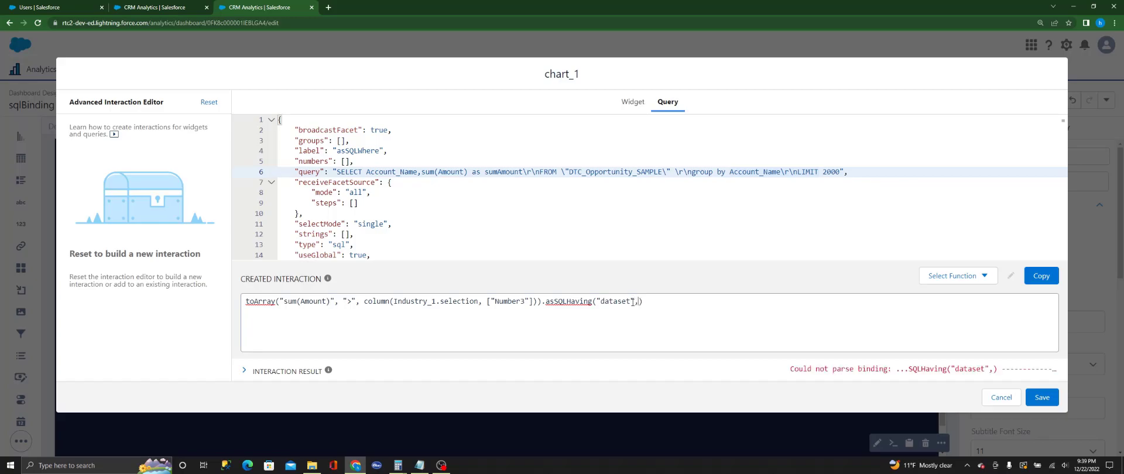
text(,true)
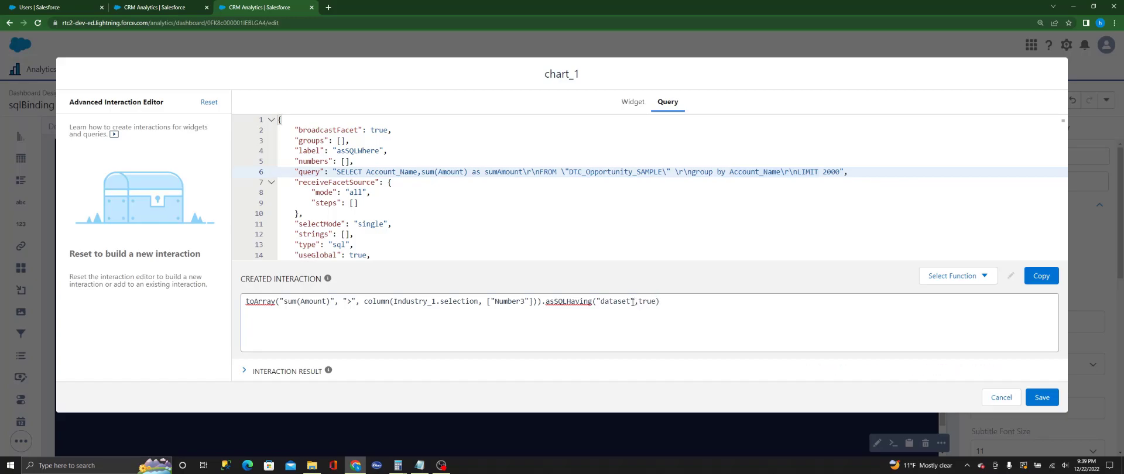
Step: Copy the finished interaction and paste it into the chart's SQL query after group by Account_Name\r, ahead of \nLIMIT 2000
click(1043, 279)
click(1047, 286)
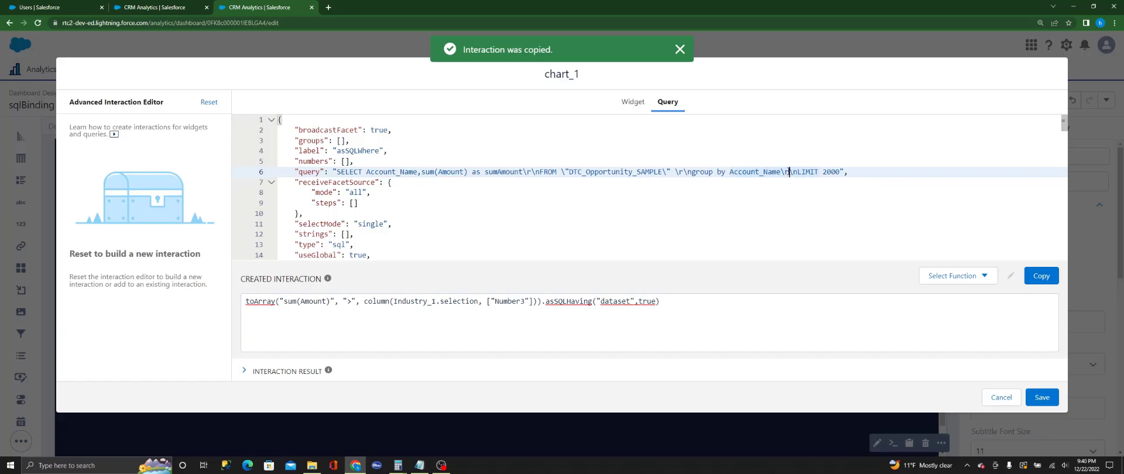
key(ctrl+v)
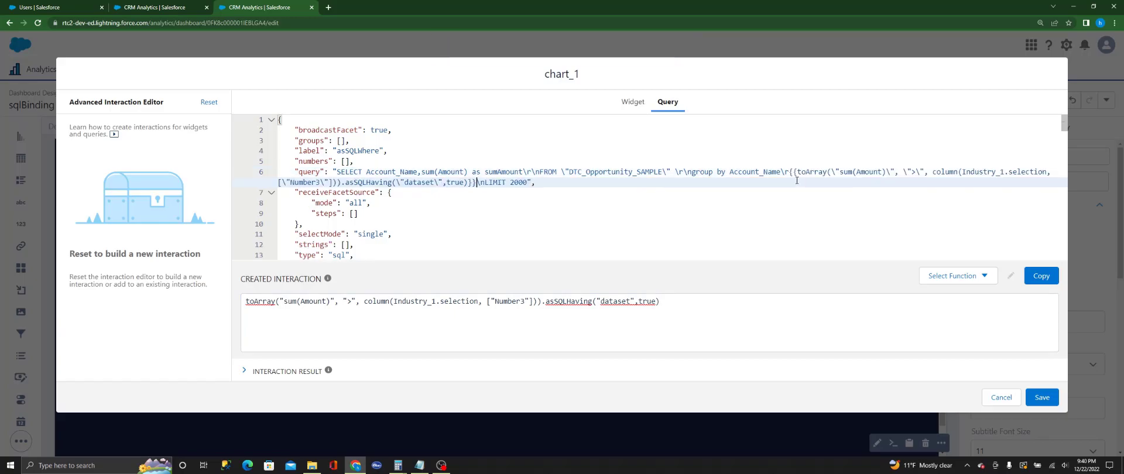
Step: Save the chart's edited SQL query and open the sqlBinding dashboard in preview
click(1041, 398)
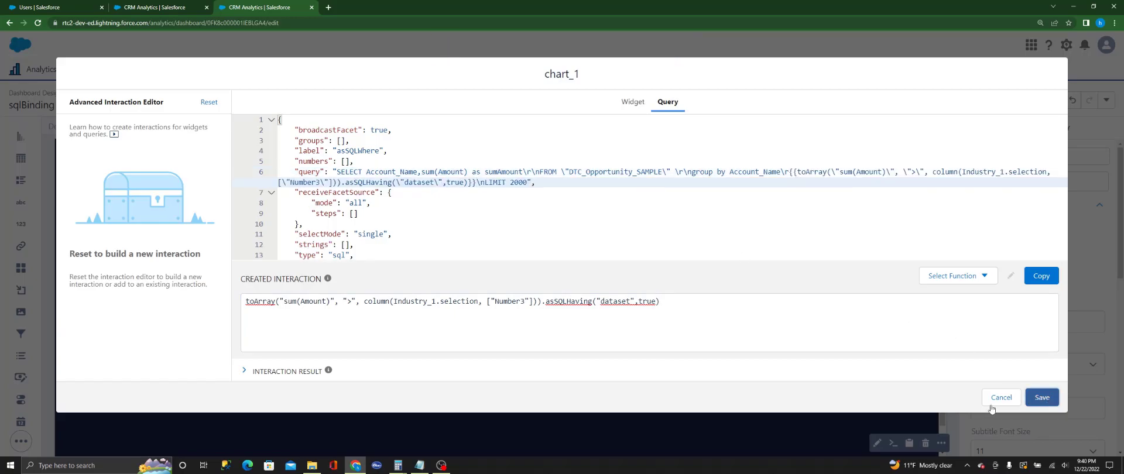
click(773, 312)
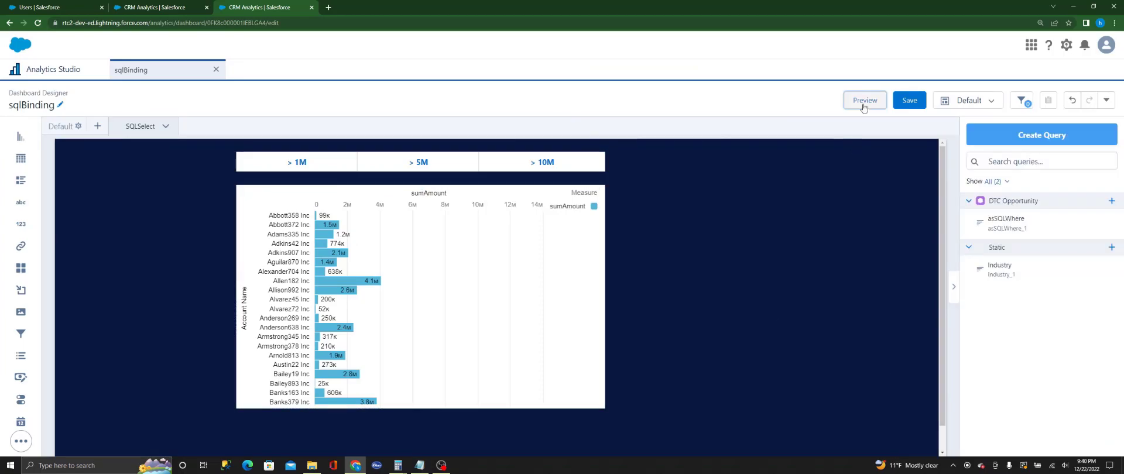
click(863, 100)
Step: Test the toggle's effect on the chart with > 1M, > 5M and > 10M, leaving only one option selected at a time
click(301, 141)
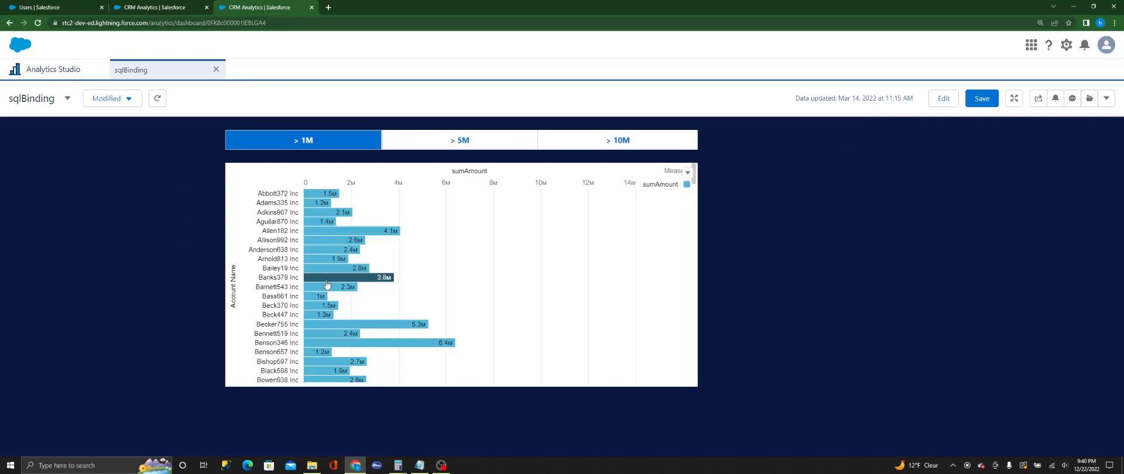
mouse_move(340, 200)
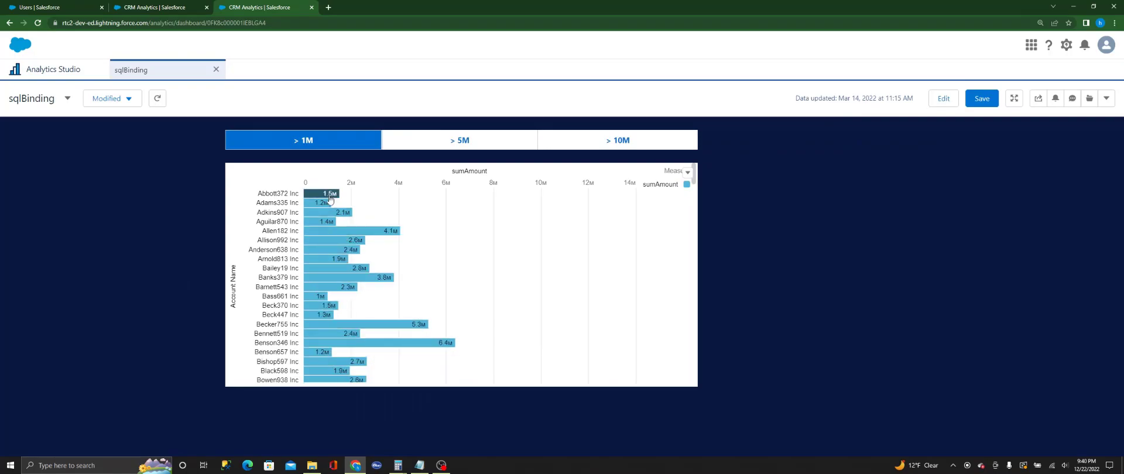
click(455, 141)
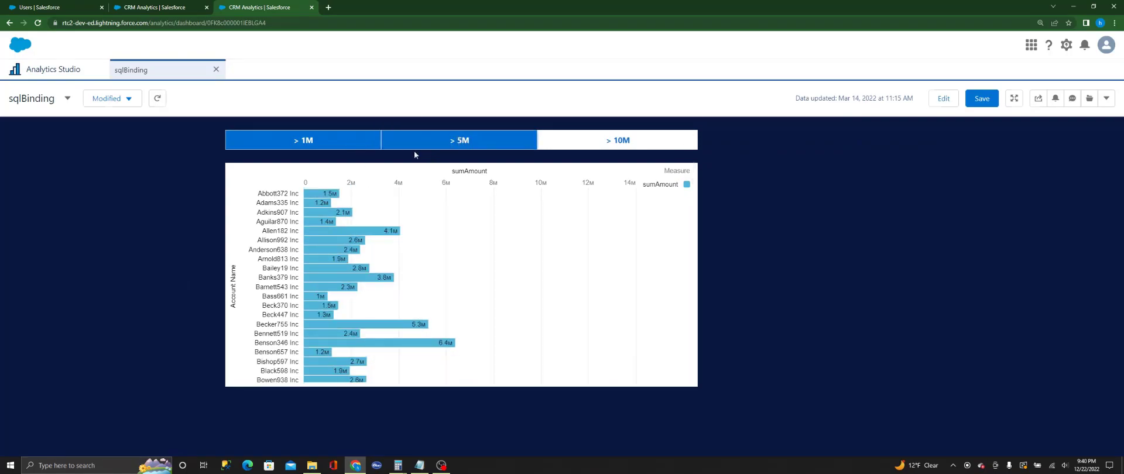
click(316, 142)
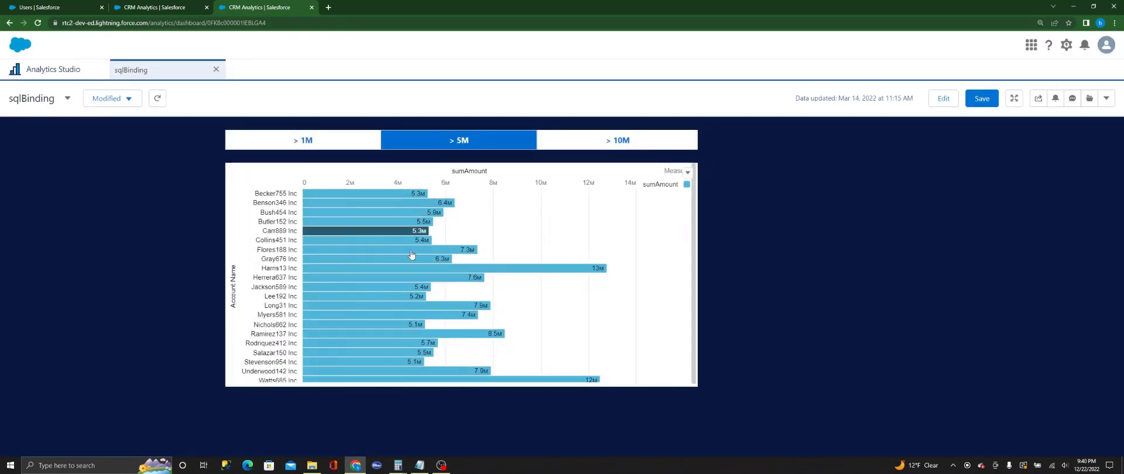
click(467, 143)
click(618, 140)
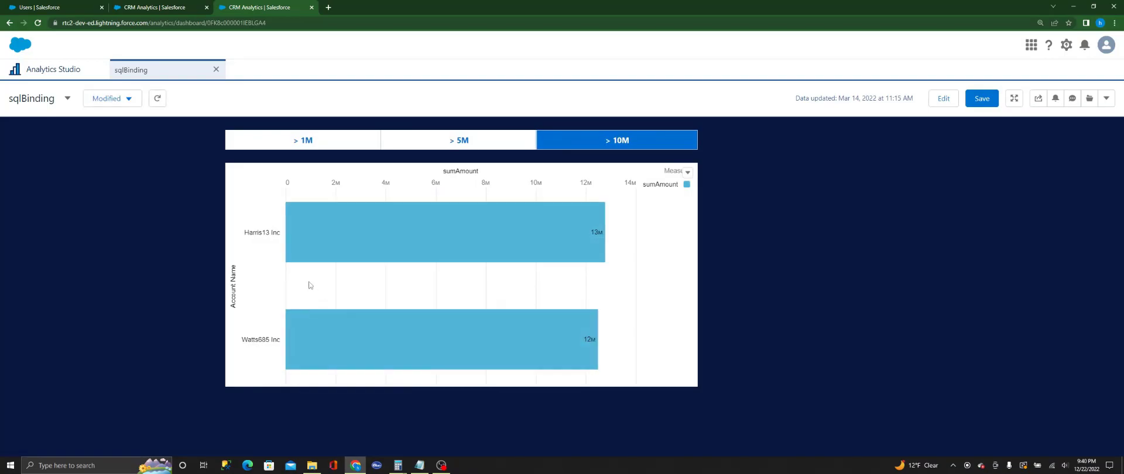